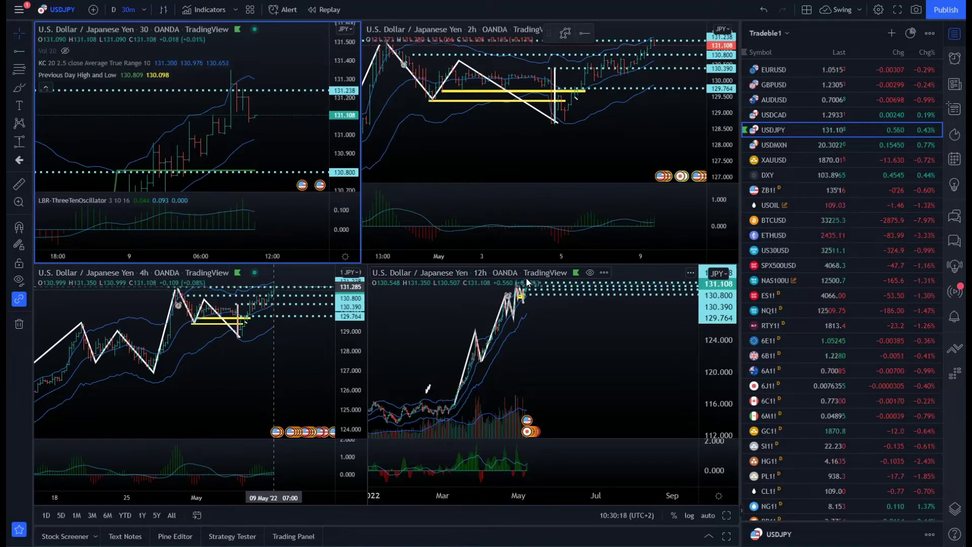
Step: Examine the recent USDJPY price swings and marked price levels on the 12h chart
scroll(517, 340, up, 5)
drag(516, 341, 618, 399)
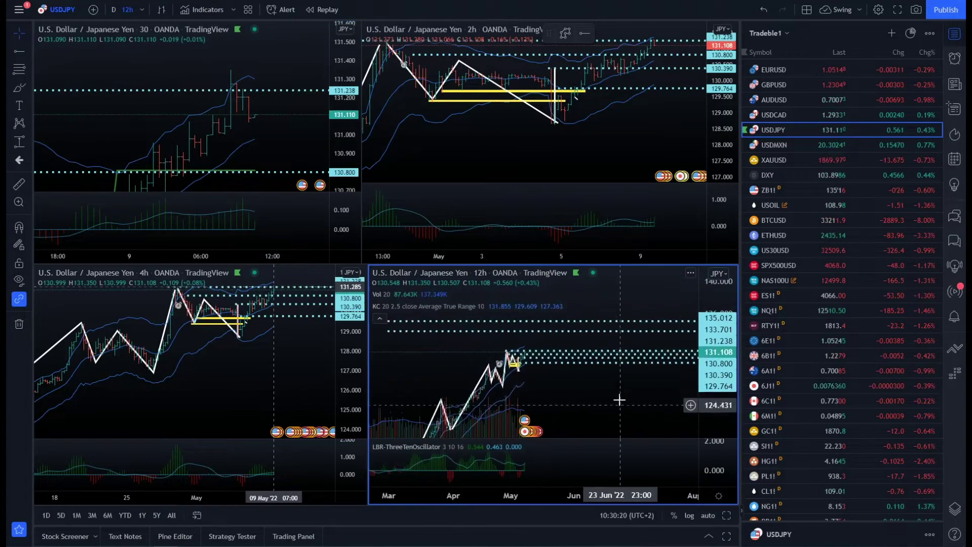
scroll(617, 398, up, 6)
drag(711, 371, 711, 341)
drag(479, 405, 651, 368)
drag(716, 363, 714, 352)
scroll(632, 365, up, 5)
drag(473, 358, 536, 346)
drag(714, 354, 714, 395)
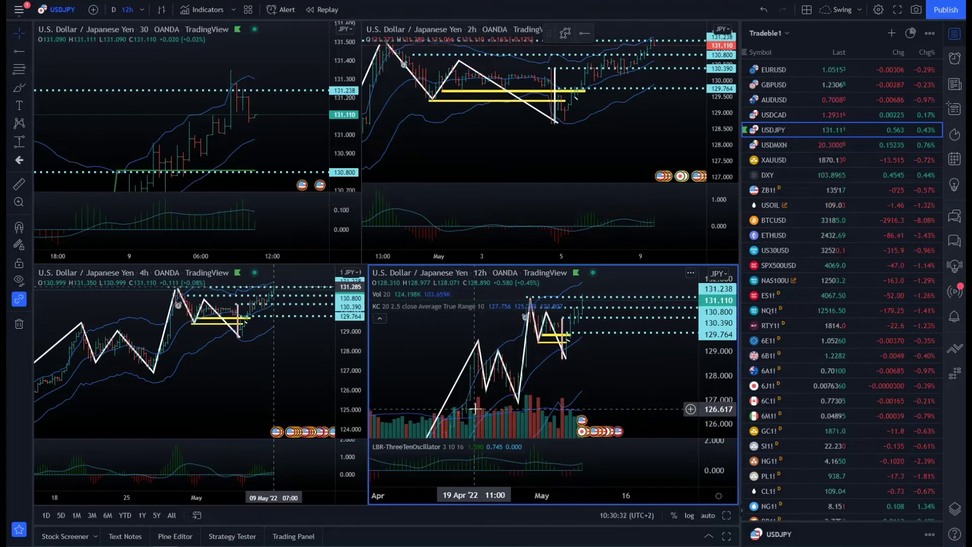
drag(615, 365, 630, 402)
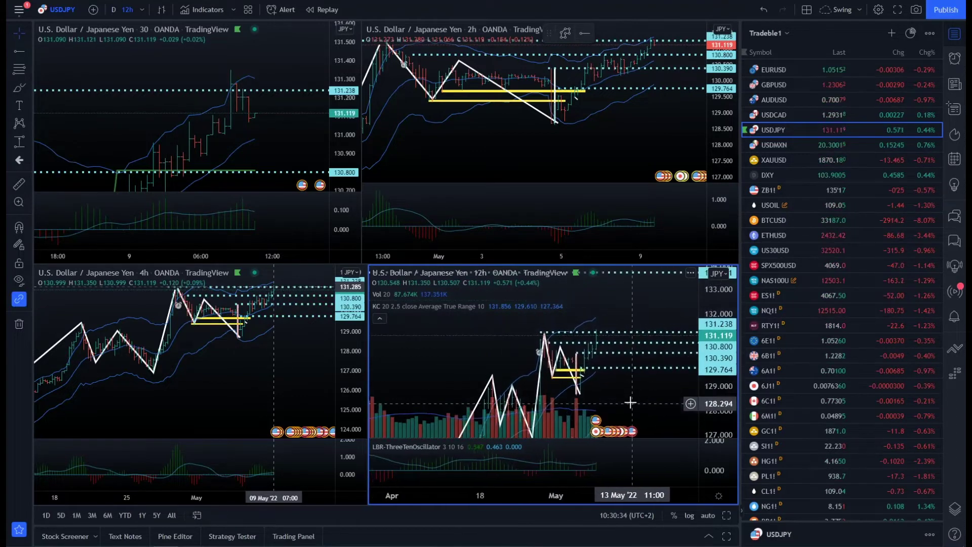
Step: Examine USDJPY's recent price action on the 4h and 30m charts and the 133.701 and 135.012 levels on the 12h chart
drag(292, 345, 348, 347)
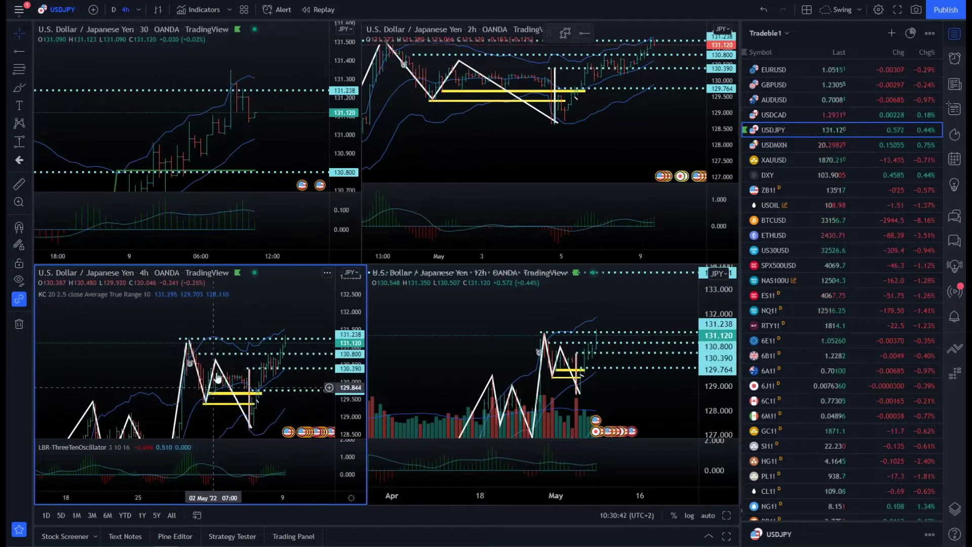
click(267, 147)
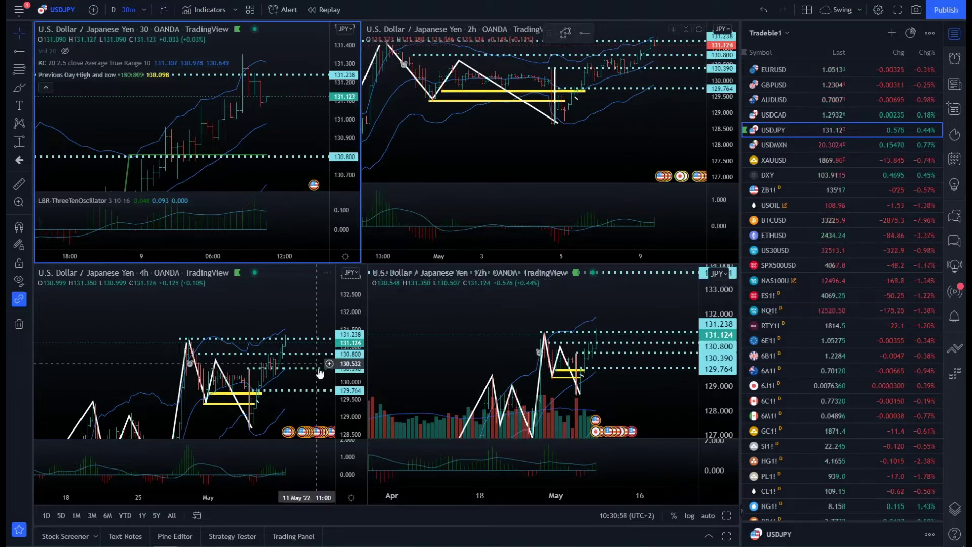
click(603, 330)
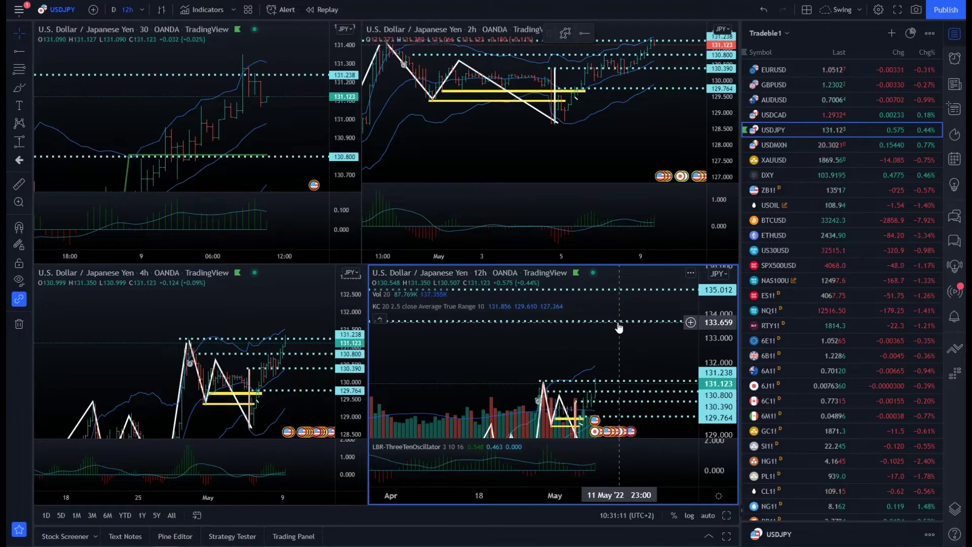
click(618, 324)
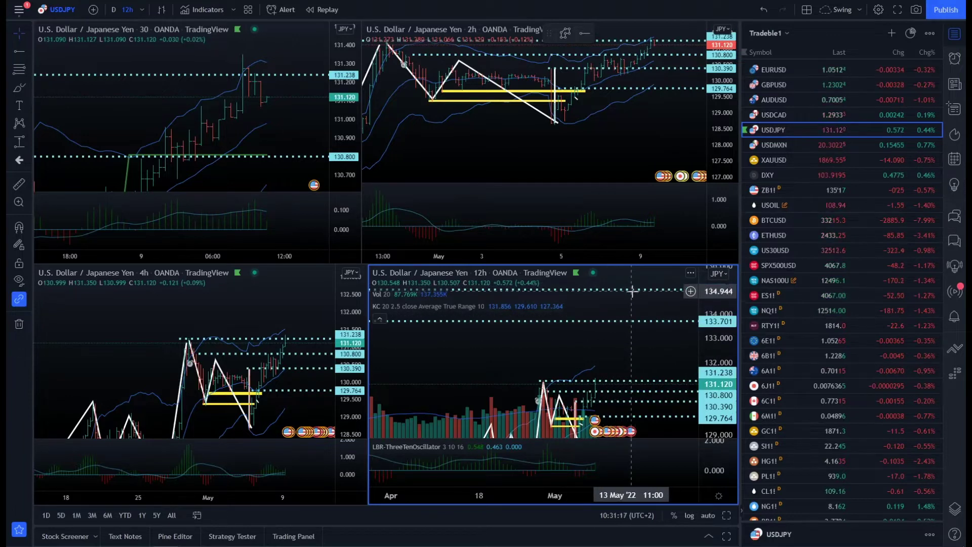
click(638, 295)
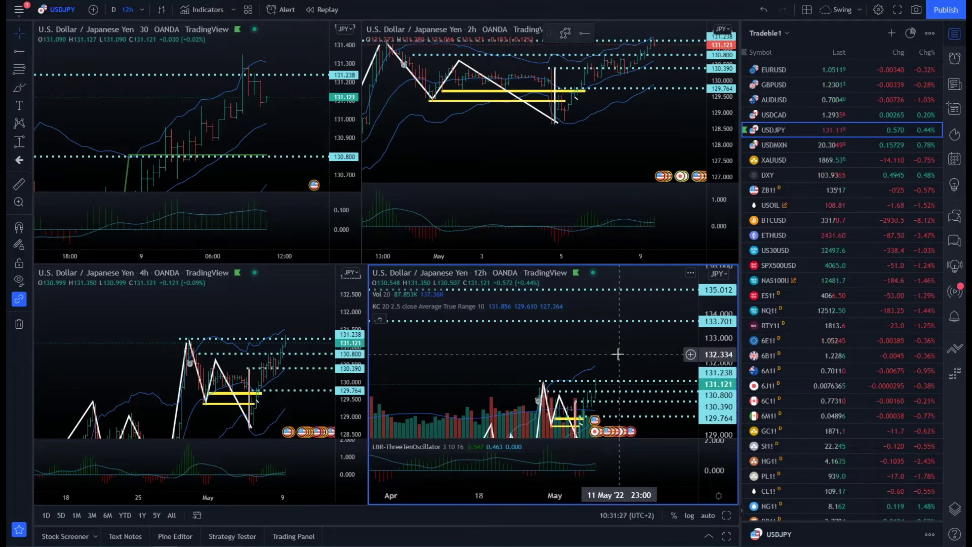
Step: Load XAUUSD into the charts and view its 12h chart enlarged
click(810, 165)
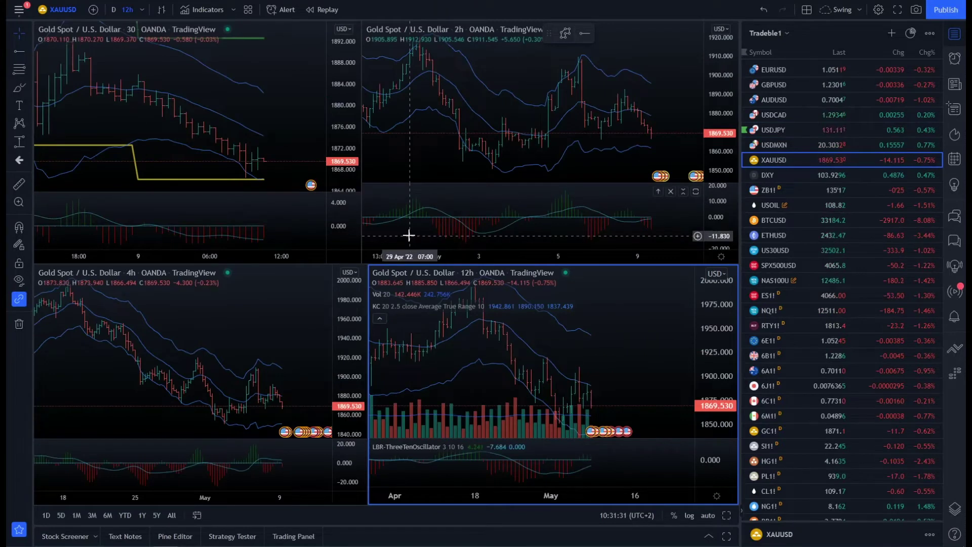
click(727, 515)
scroll(399, 207, up, 1)
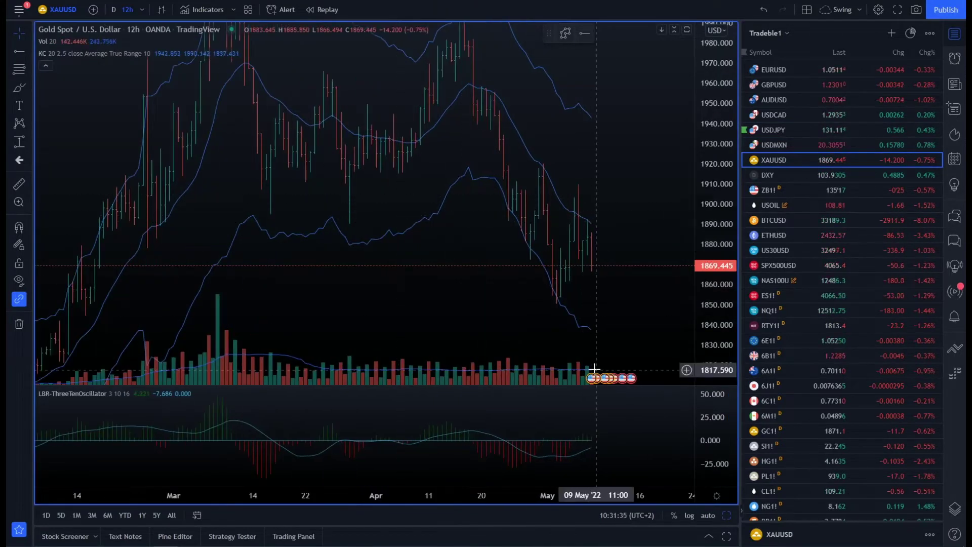
click(727, 515)
Step: Maximize the 4h XAUUSD chart and trace the first April decline with a path from about 1995 through 1937 and 1959 to about 1893
click(321, 347)
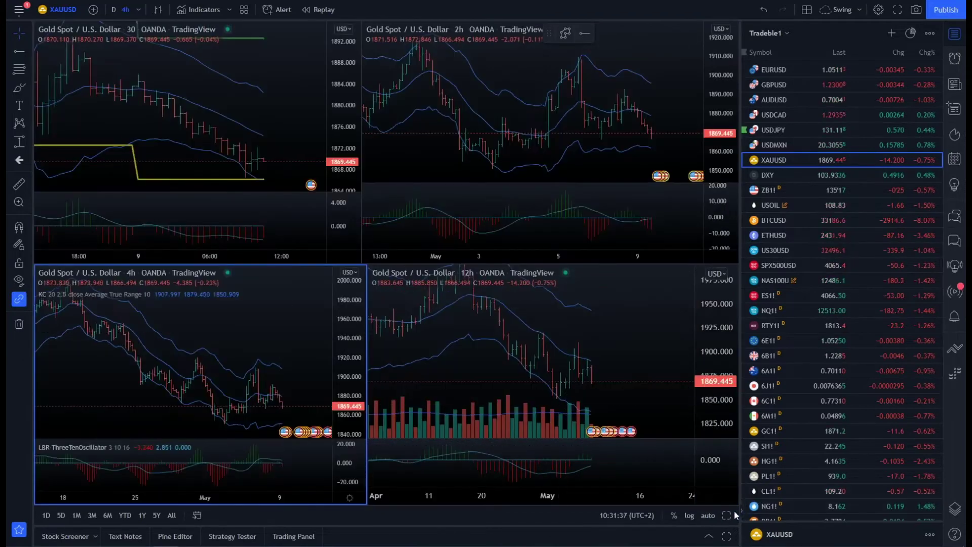
key(alt+Return)
scroll(545, 233, up, 2)
click(565, 33)
click(353, 65)
click(387, 181)
click(422, 136)
click(452, 267)
click(475, 202)
Step: Continue the swing outline with a second path from the late-April low through the alternating highs and lows to about 1865 on 9 May
click(564, 33)
click(452, 271)
click(471, 233)
click(503, 307)
click(528, 220)
click(560, 350)
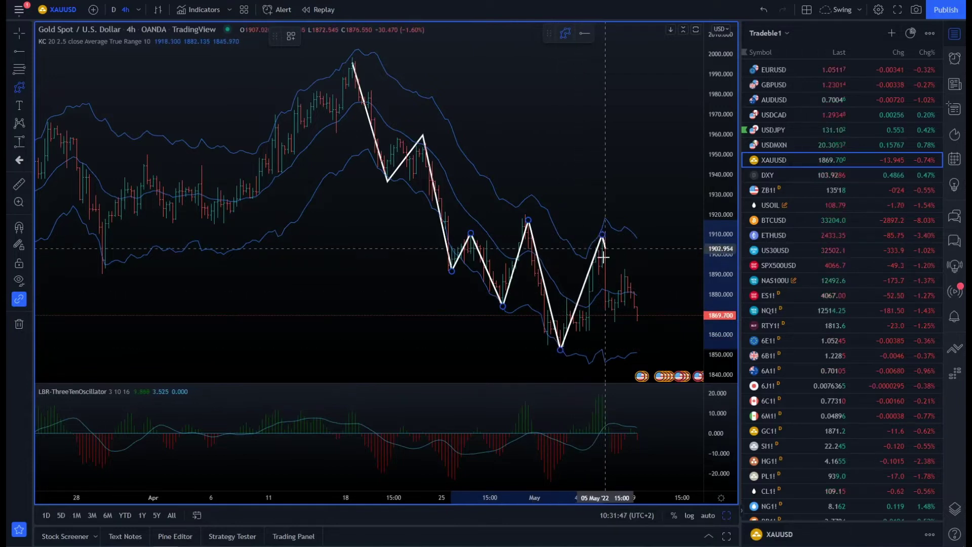
click(602, 234)
click(614, 322)
click(628, 275)
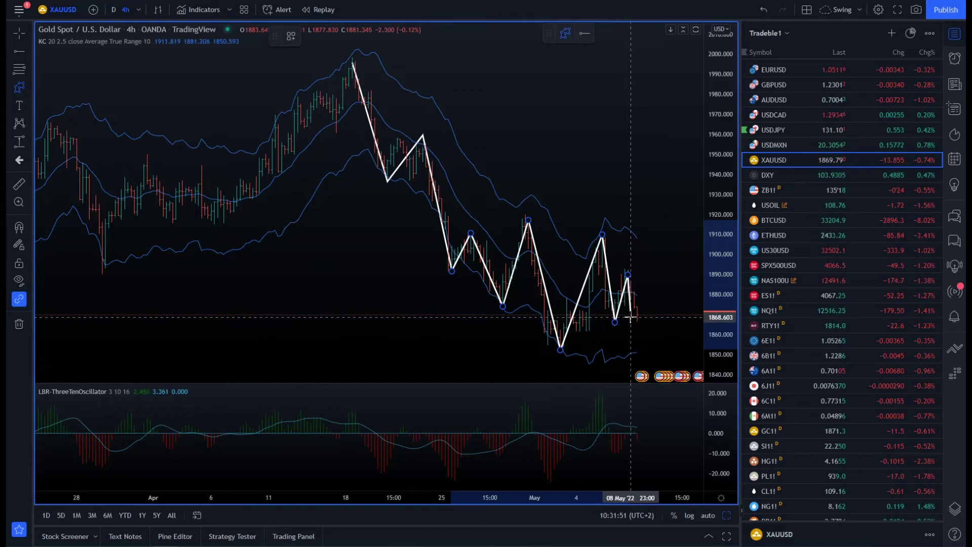
double_click(643, 325)
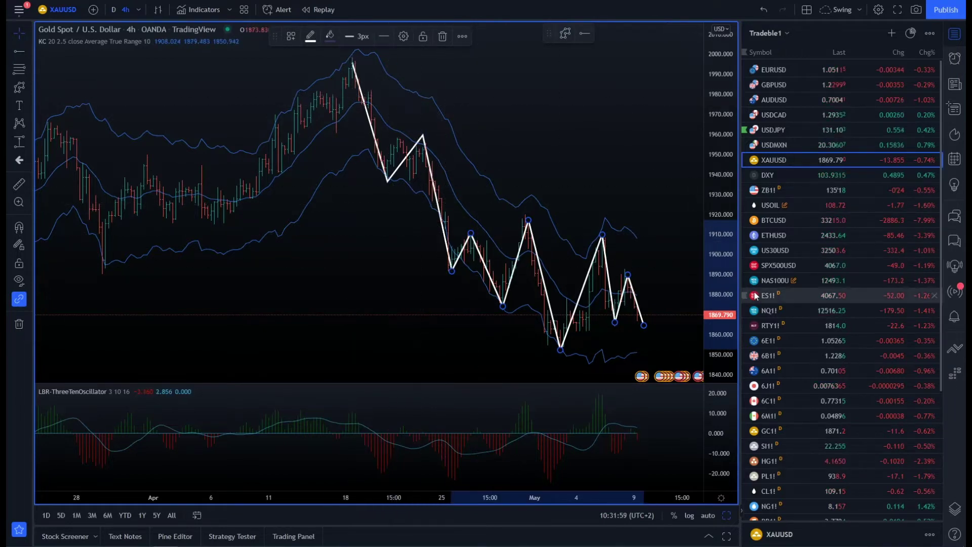
Step: Draw a rectangle zone at about 1891–1897 from the mid-March lows to early May
scroll(373, 289, down, 5)
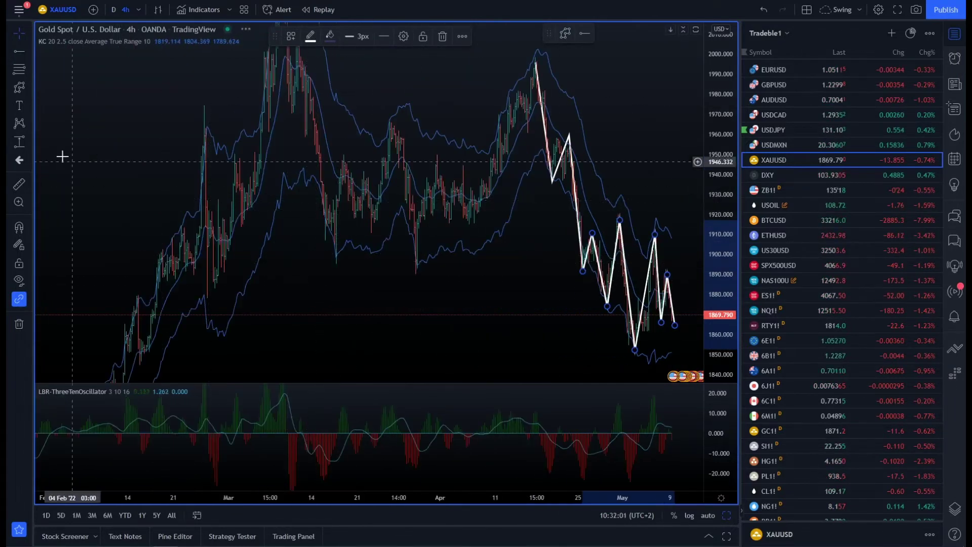
click(27, 84)
click(47, 127)
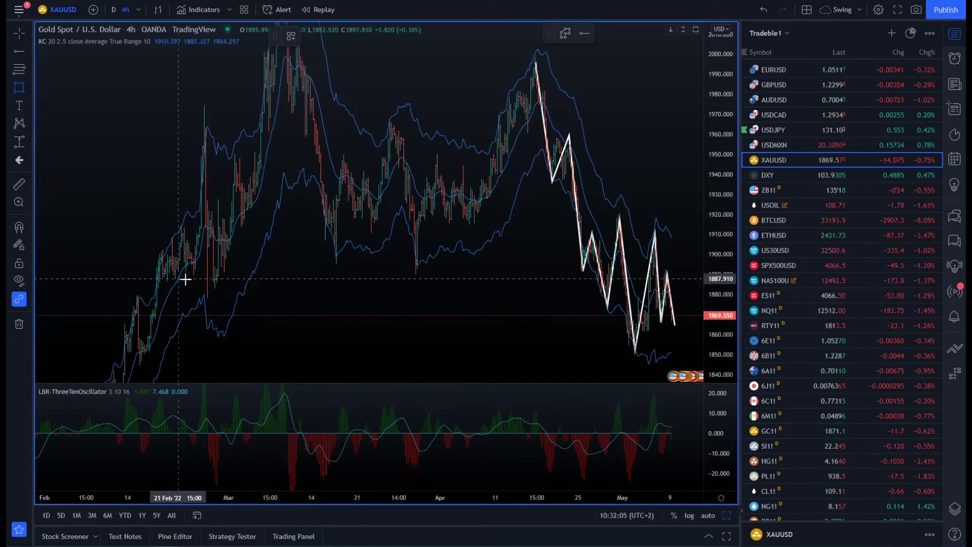
drag(335, 261, 666, 272)
Step: Draw two more rectangle zones: about 1912–1916 from 21 March to 6 May, and about 1880–1886 from 24 February to 5 May
click(19, 88)
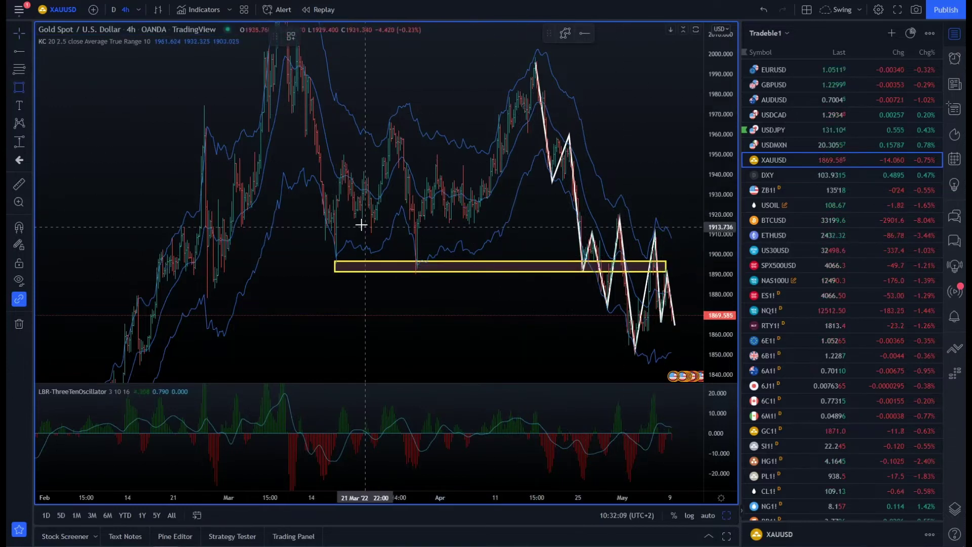
drag(358, 221, 666, 229)
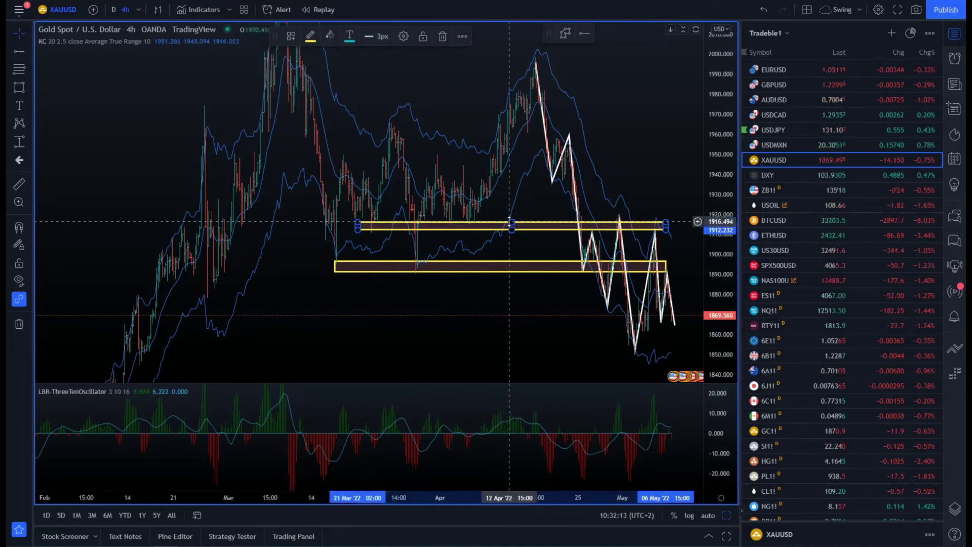
click(19, 88)
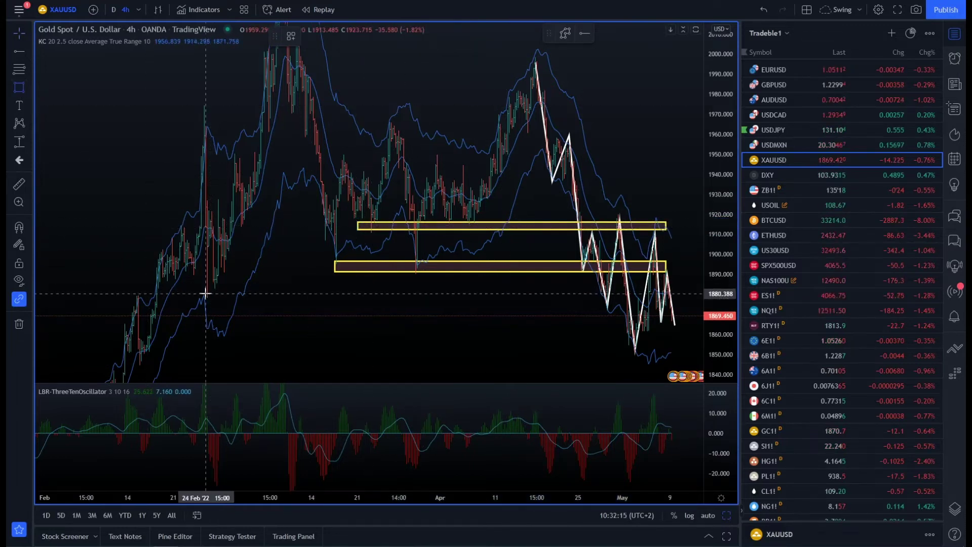
drag(206, 293, 656, 282)
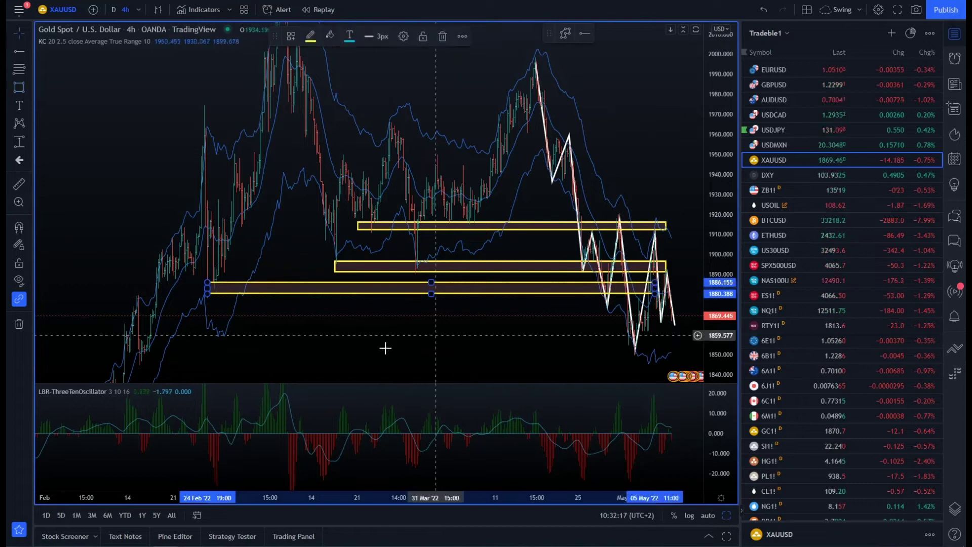
Step: Place a horizontal ray at 1820.963, starting from the early-February price action
drag(361, 338, 410, 177)
scroll(410, 176, down, 4)
drag(464, 232, 375, 240)
scroll(387, 247, down, 3)
drag(442, 250, 404, 248)
click(31, 51)
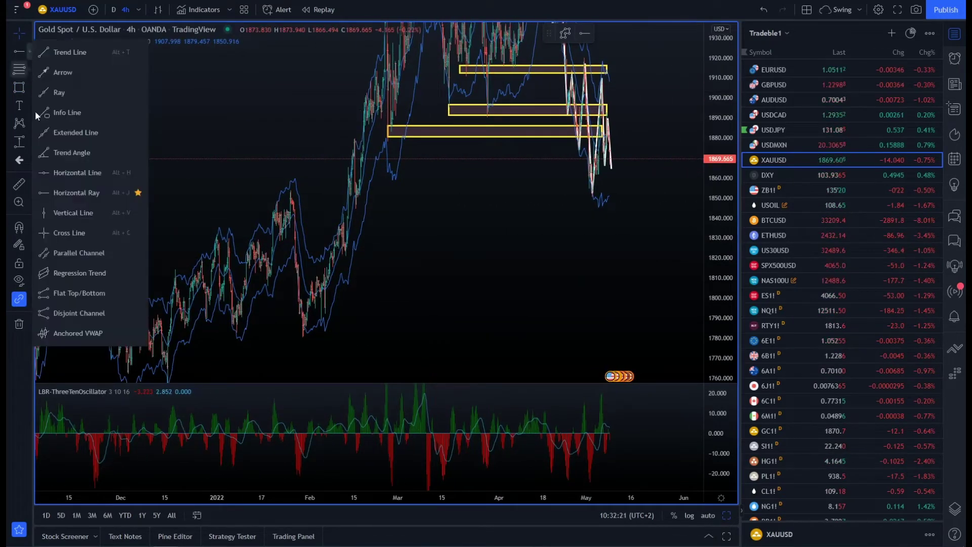
click(74, 189)
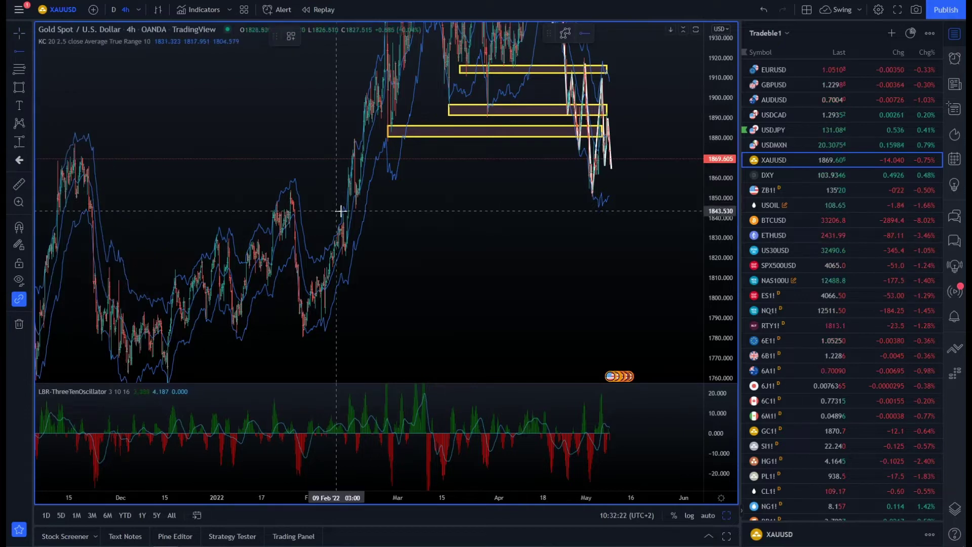
click(332, 256)
Step: Place a second horizontal ray at 1781.347, starting from 21 December 2021
click(29, 49)
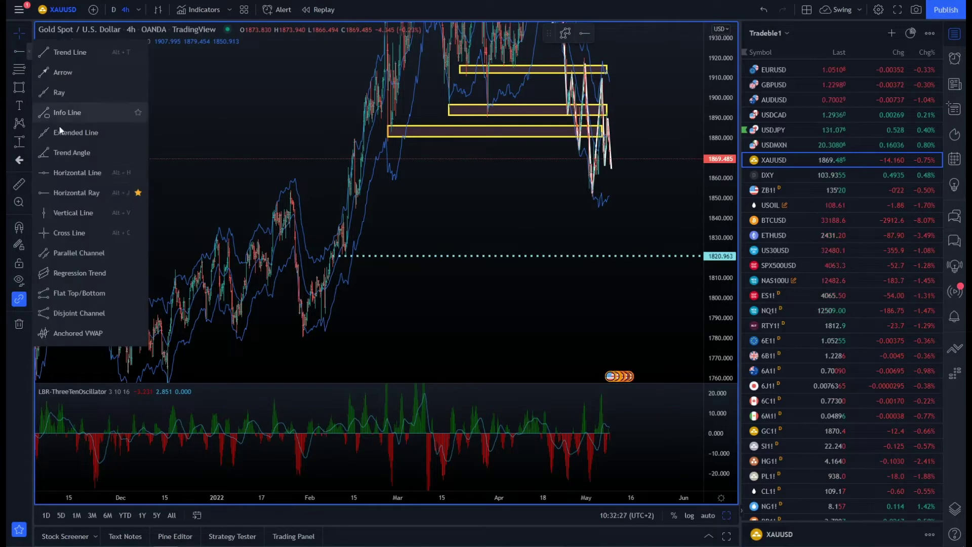
click(76, 193)
scroll(321, 330, down, 3)
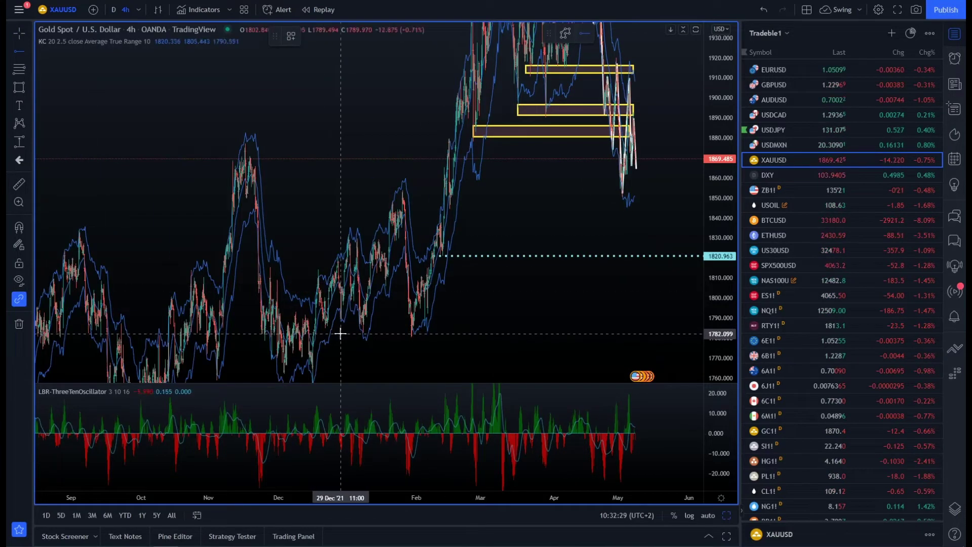
click(333, 335)
Step: Move the path's 6 May swing low to about 1869 and restore the four-chart layout
scroll(613, 304, down, 2)
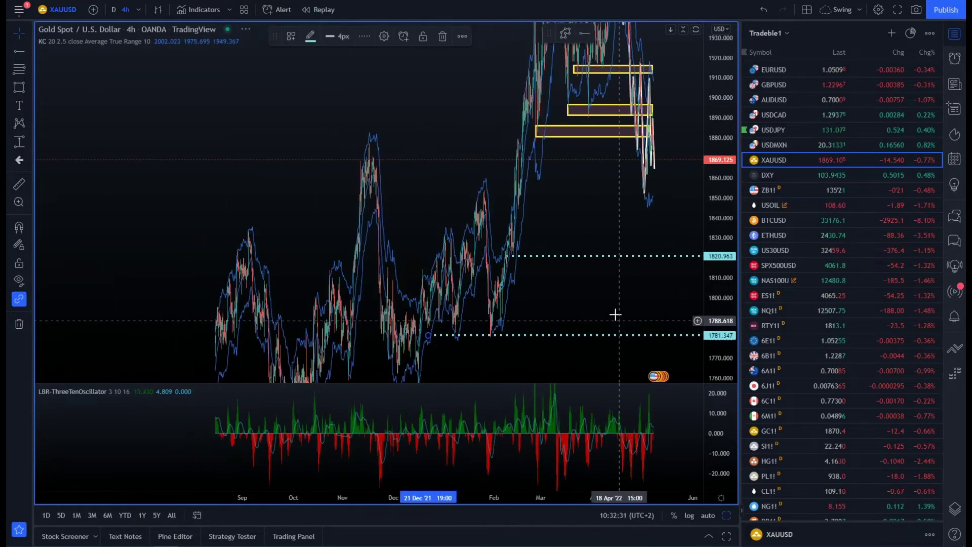
drag(613, 303, 628, 202)
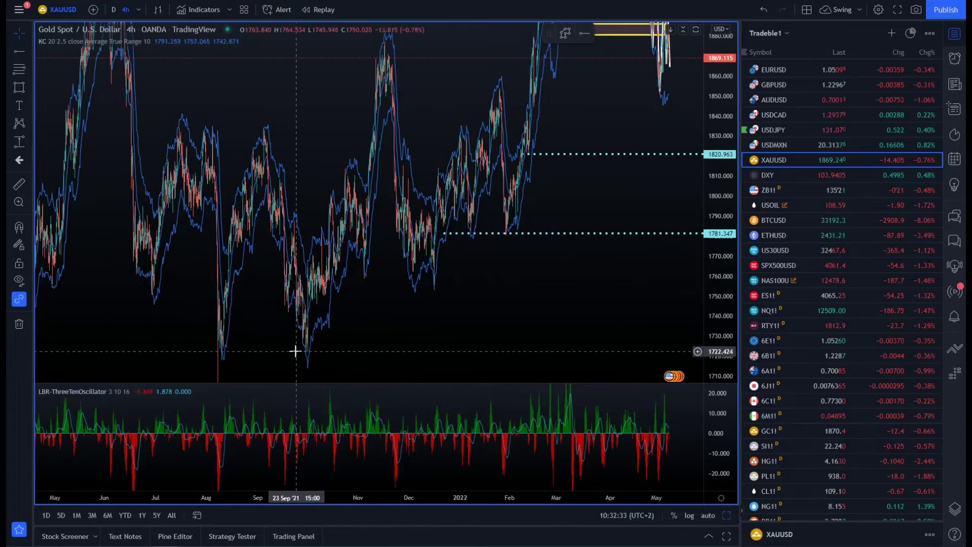
drag(538, 191, 362, 336)
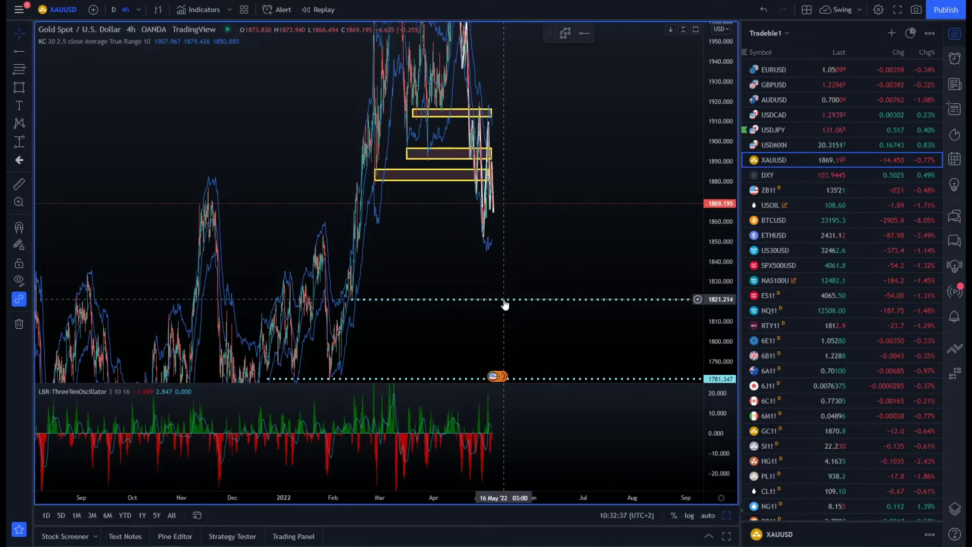
scroll(506, 300, up, 5)
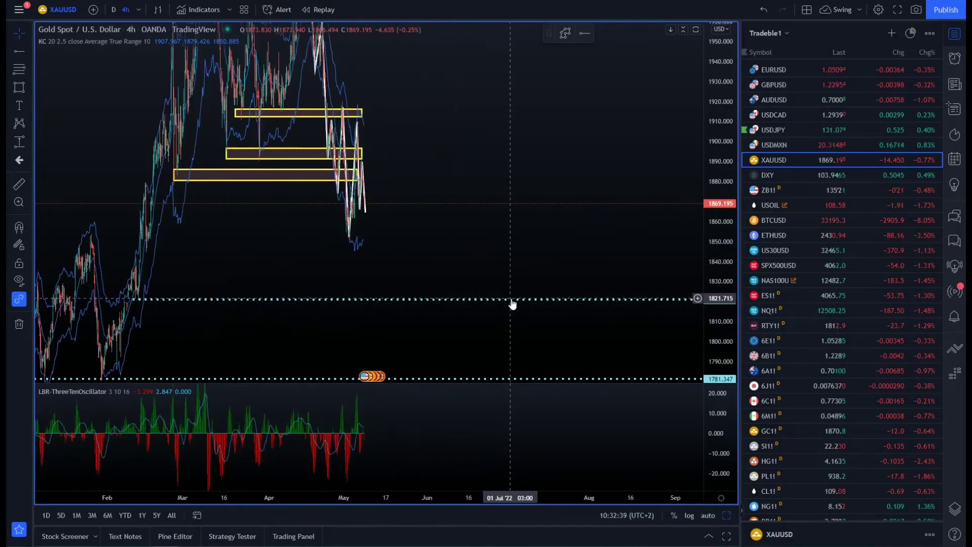
drag(226, 208, 539, 224)
scroll(538, 224, up, 5)
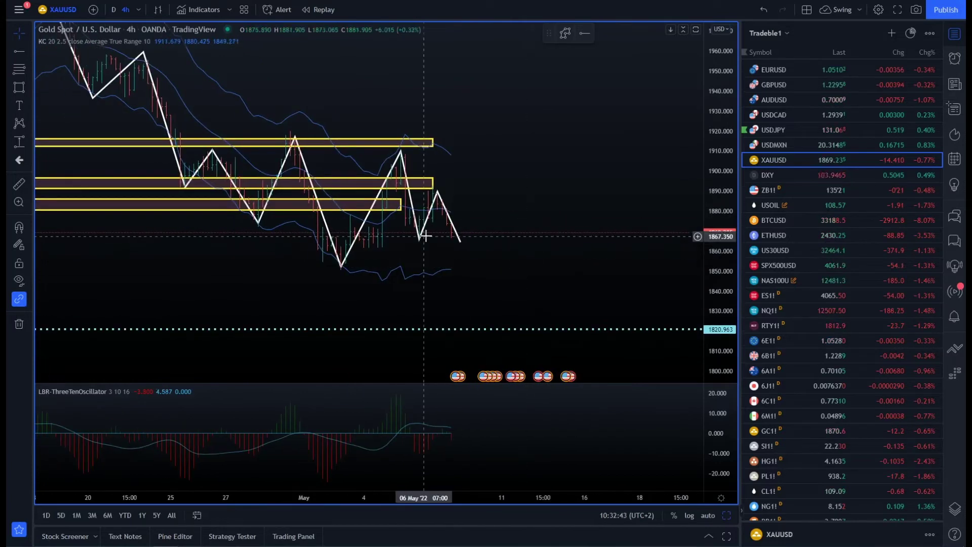
click(420, 237)
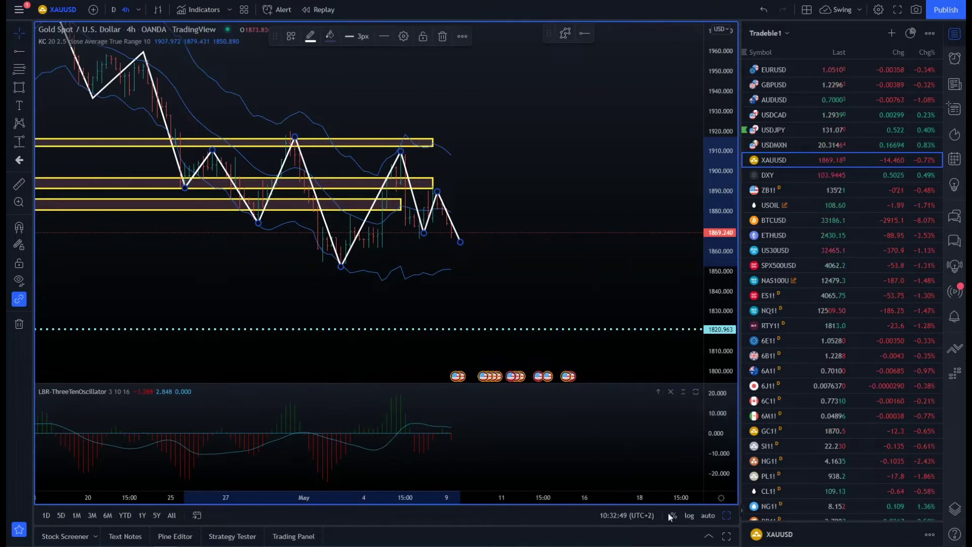
click(726, 522)
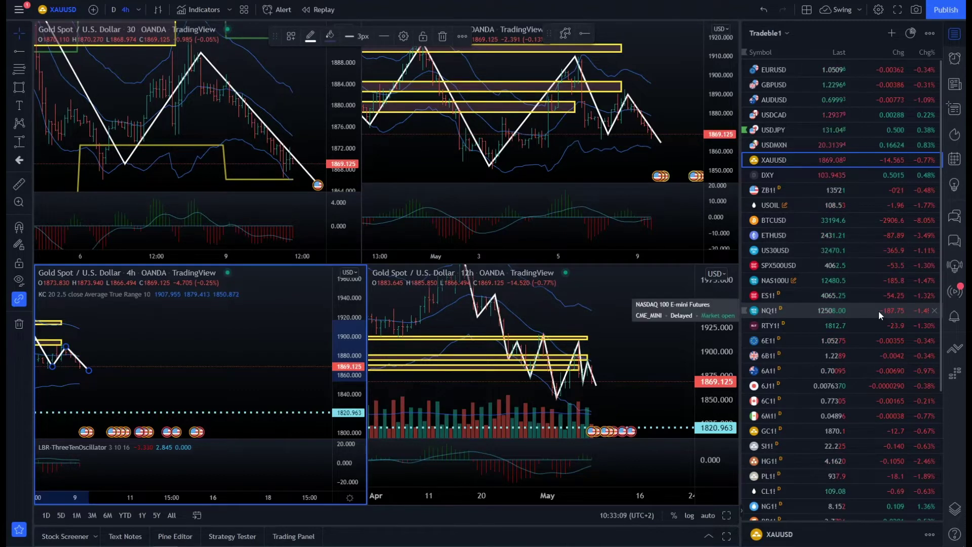
click(217, 147)
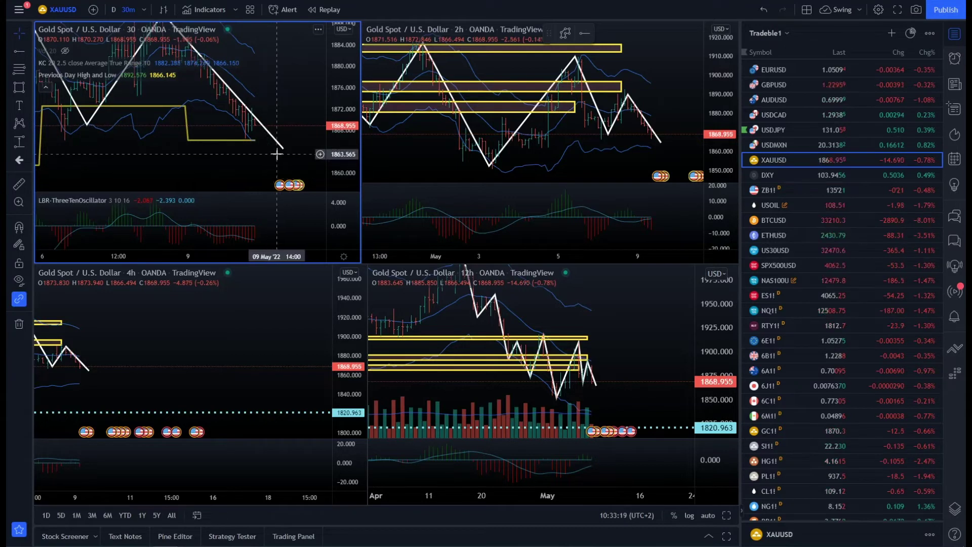
click(565, 33)
click(258, 120)
click(267, 182)
click(268, 163)
click(273, 165)
click(295, 146)
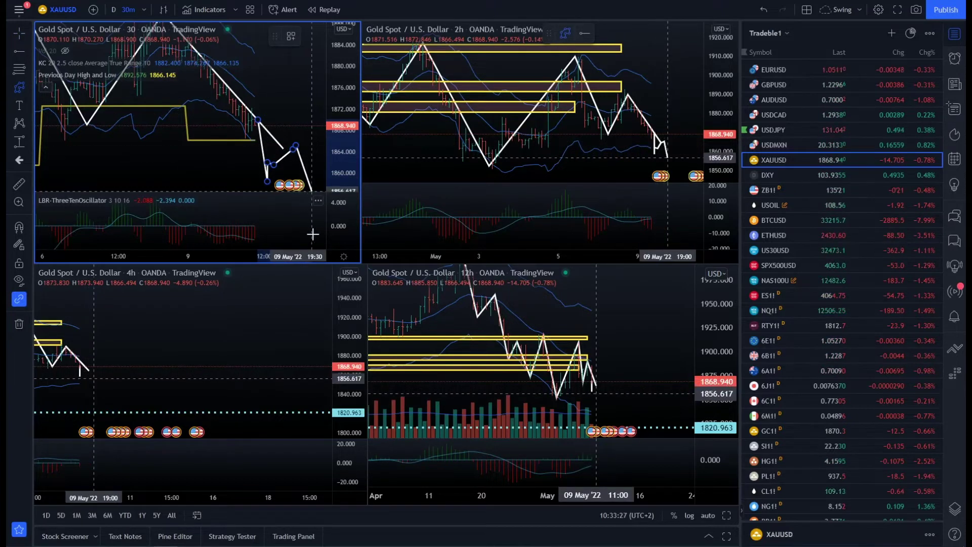
key(Escape)
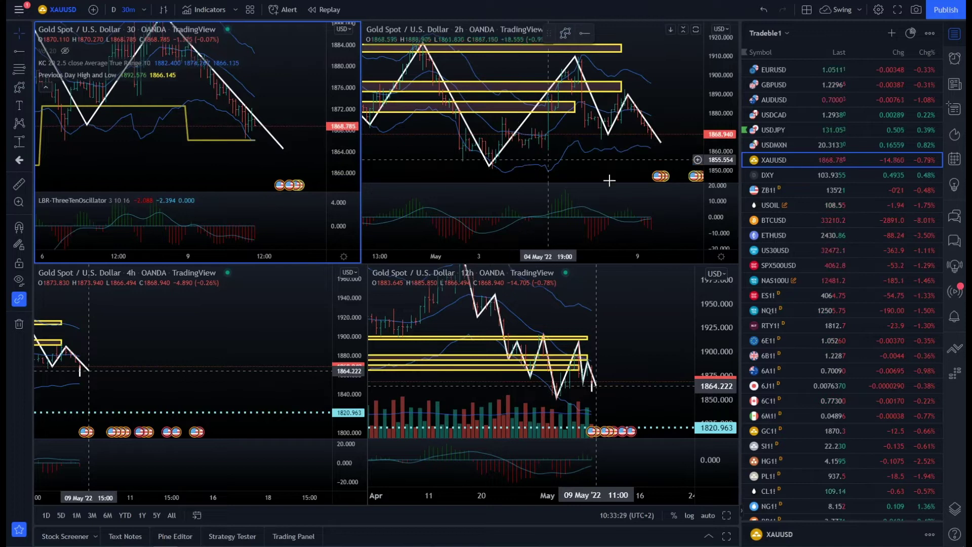
Step: Load DXY into the charts
click(808, 175)
mouse_move(507, 242)
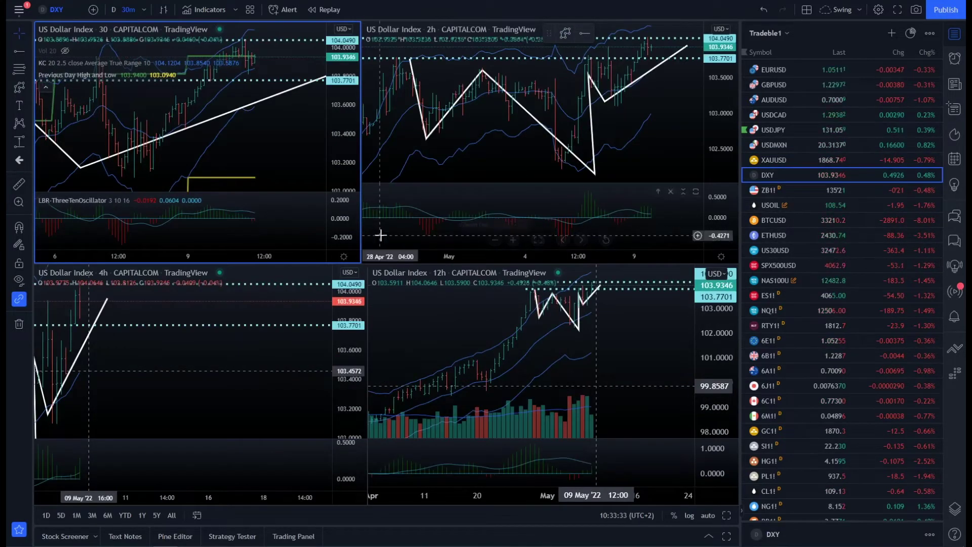
Step: Enlarge DXY's 12-hour chart to fill the layout and switch it to the weekly timeframe
click(490, 360)
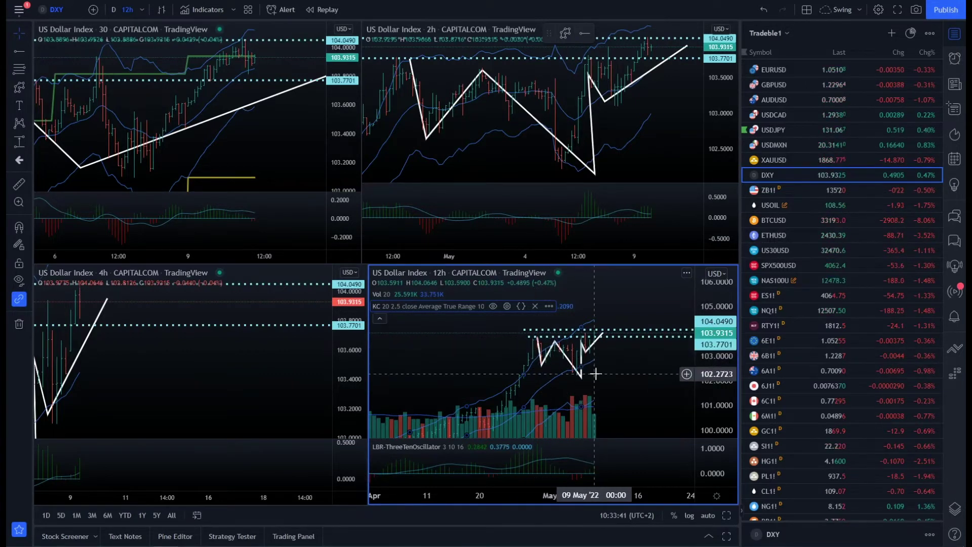
drag(717, 363, 720, 319)
drag(686, 362, 687, 384)
drag(716, 425, 716, 339)
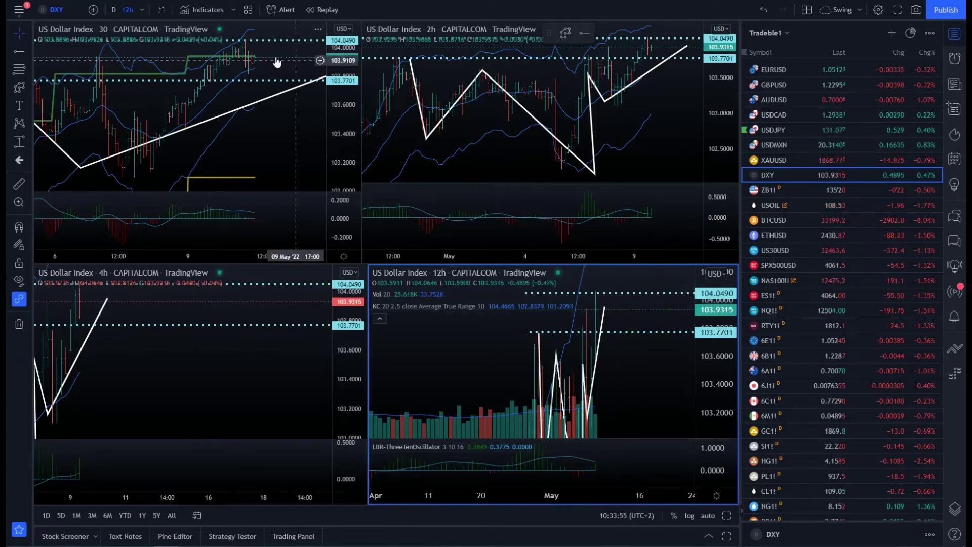
scroll(238, 330, down, 2)
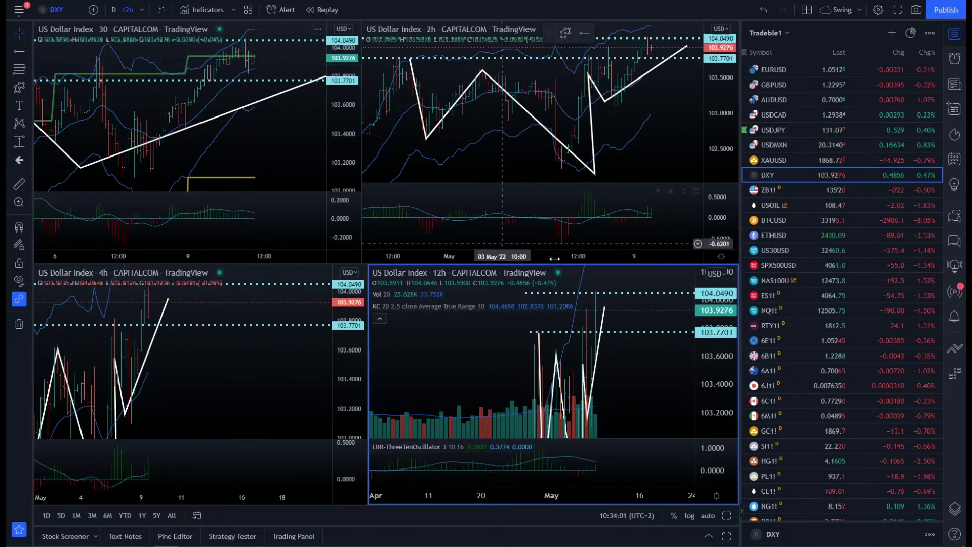
drag(653, 370, 656, 409)
click(725, 514)
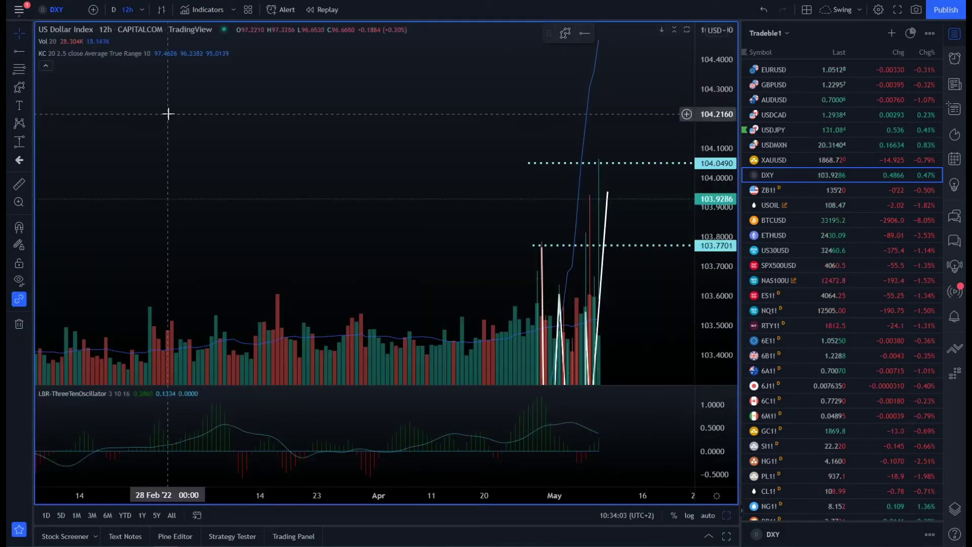
click(141, 9)
scroll(190, 307, down, 3)
click(176, 460)
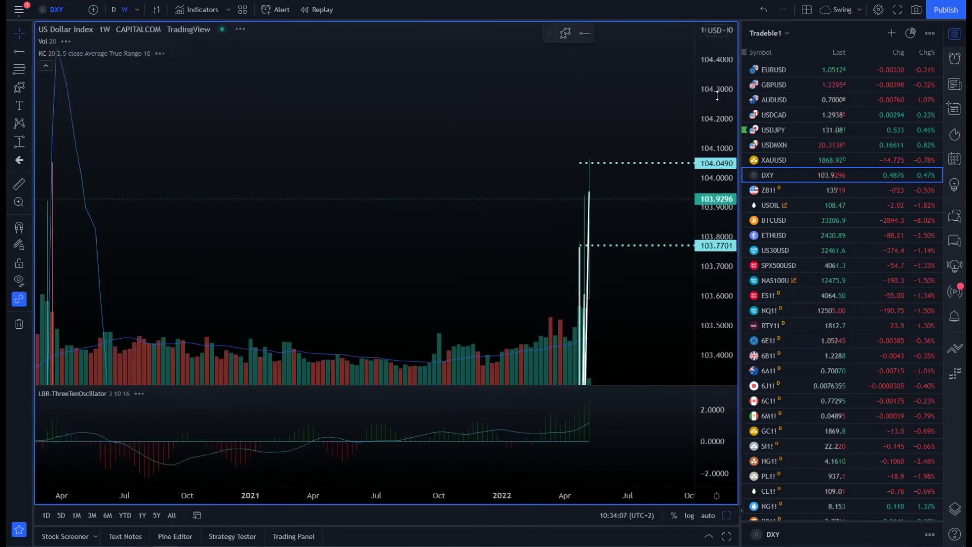
Step: Compress the weekly DXY price scale and examine the 2017 and 2020 highs against the current dotted levels
scroll(393, 257, down, 6)
drag(713, 132, 713, 333)
drag(526, 243, 529, 116)
scroll(537, 126, down, 5)
drag(714, 170, 726, 384)
scroll(542, 235, down, 10)
drag(531, 221, 440, 158)
scroll(433, 146, up, 7)
scroll(395, 145, up, 3)
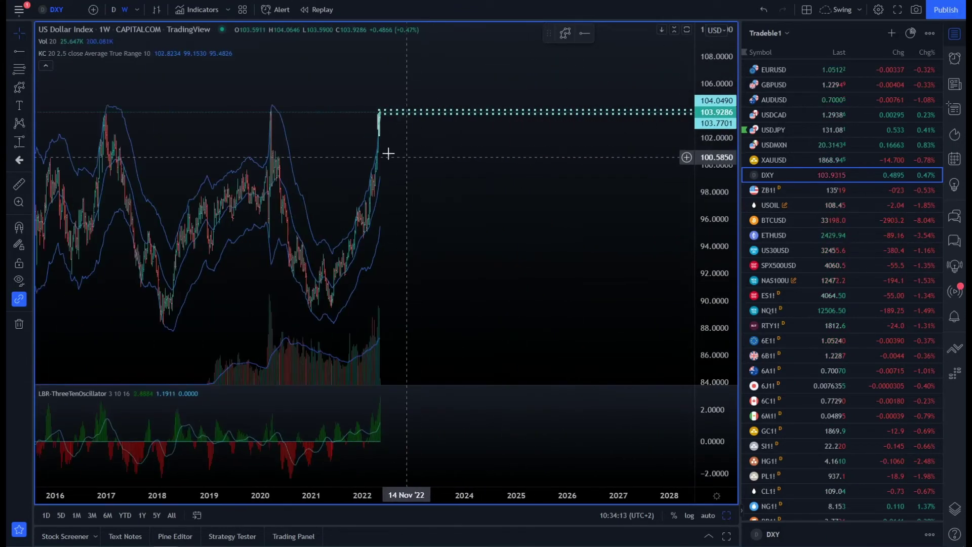
scroll(324, 133, down, 7)
scroll(362, 141, up, 6)
drag(284, 183, 294, 219)
scroll(319, 175, up, 6)
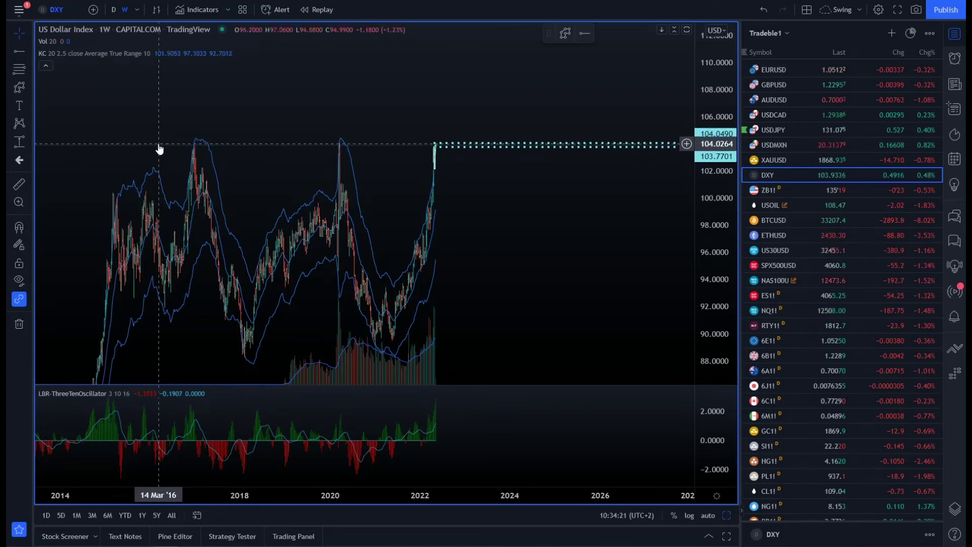
Step: Examine DXY's older weekly price history back to about 2008 and its swings through to 2022
scroll(299, 205, down, 2)
drag(470, 244, 532, 196)
scroll(298, 206, down, 5)
drag(295, 206, 380, 90)
scroll(370, 231, up, 5)
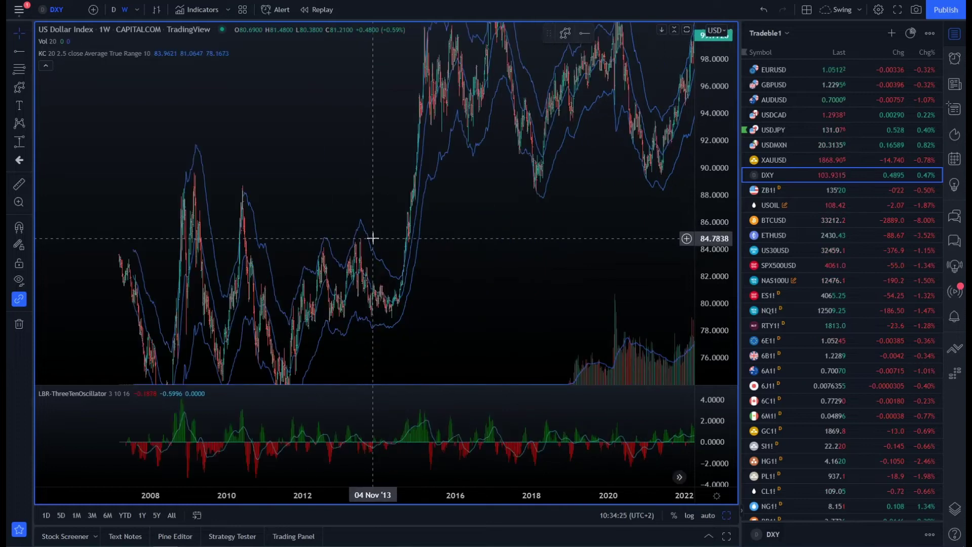
scroll(414, 243, up, 1)
drag(414, 243, 282, 358)
scroll(300, 105, up, 2)
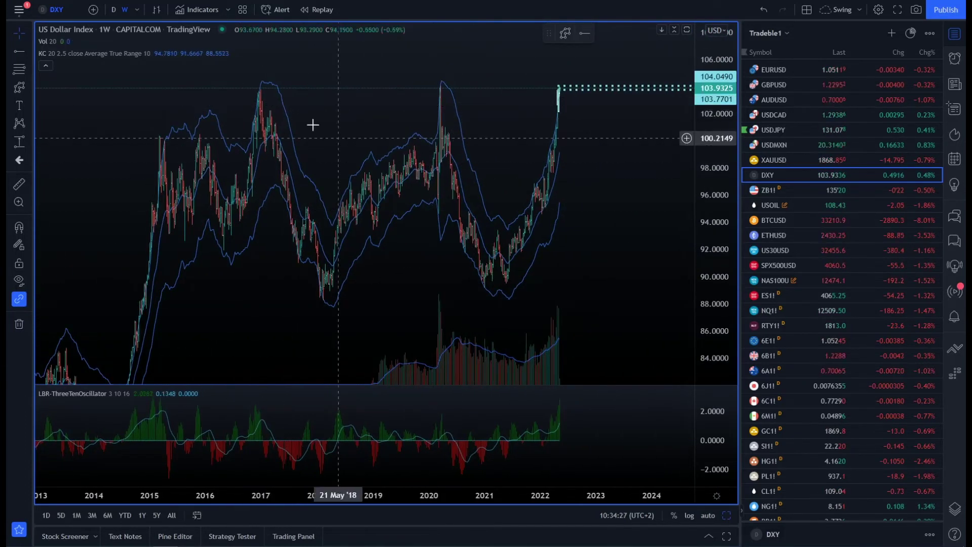
drag(88, 254, 239, 136)
drag(364, 214, 197, 355)
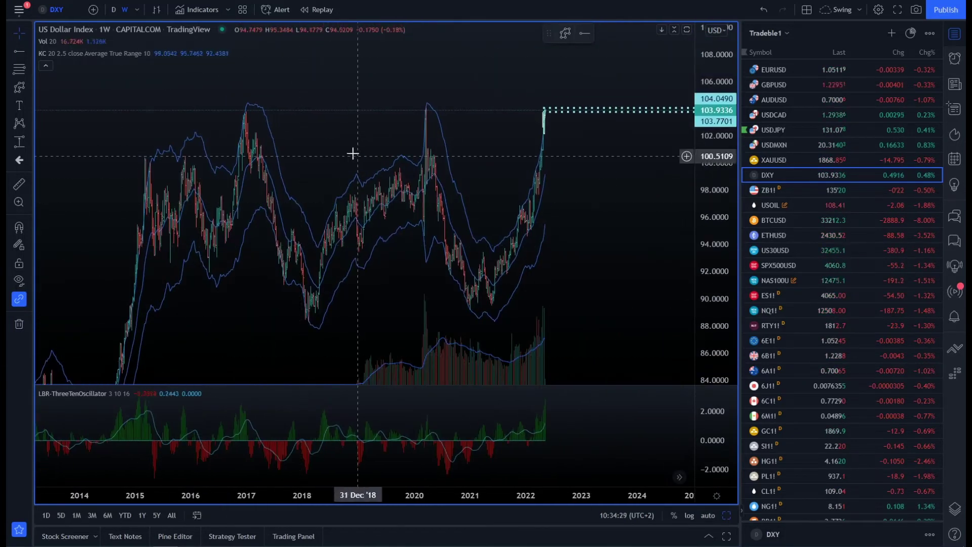
scroll(198, 119, up, 1)
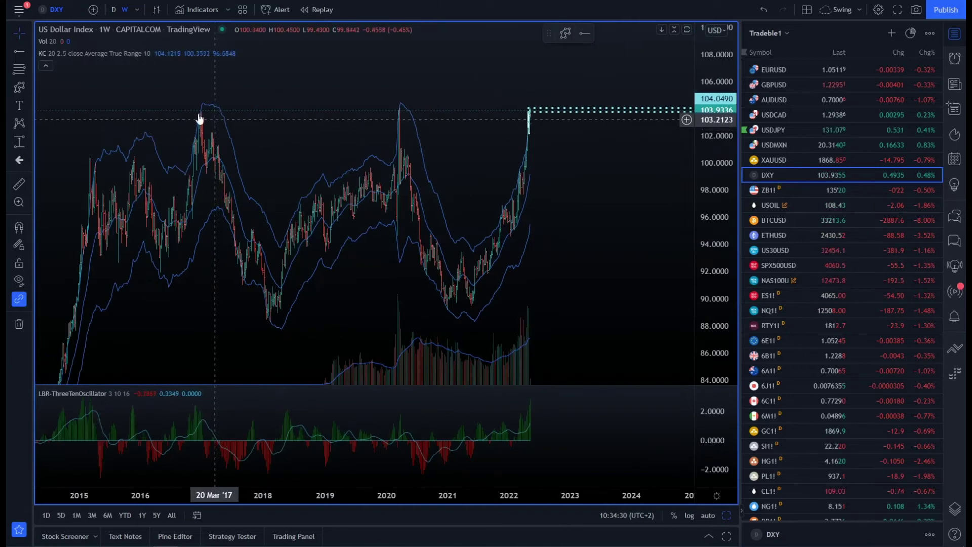
click(28, 85)
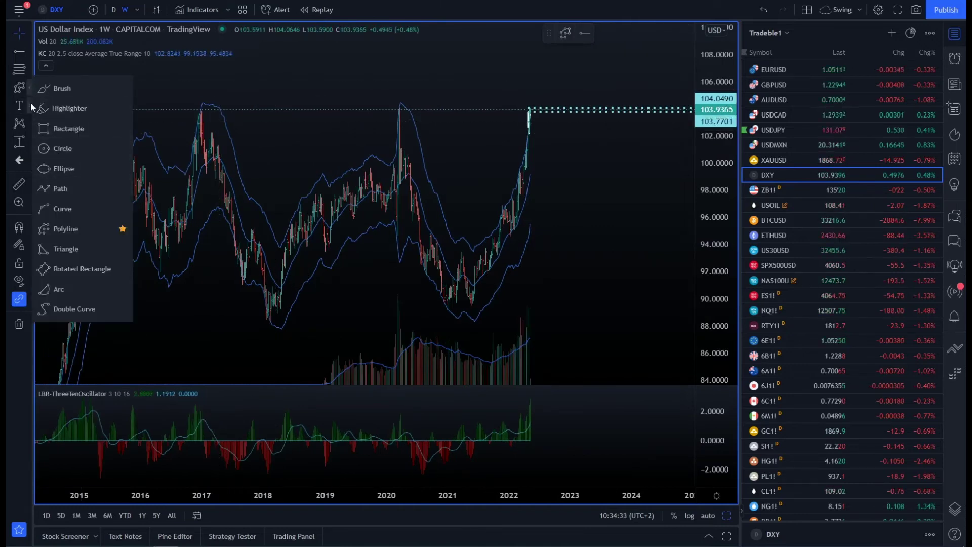
click(30, 106)
click(30, 105)
click(27, 71)
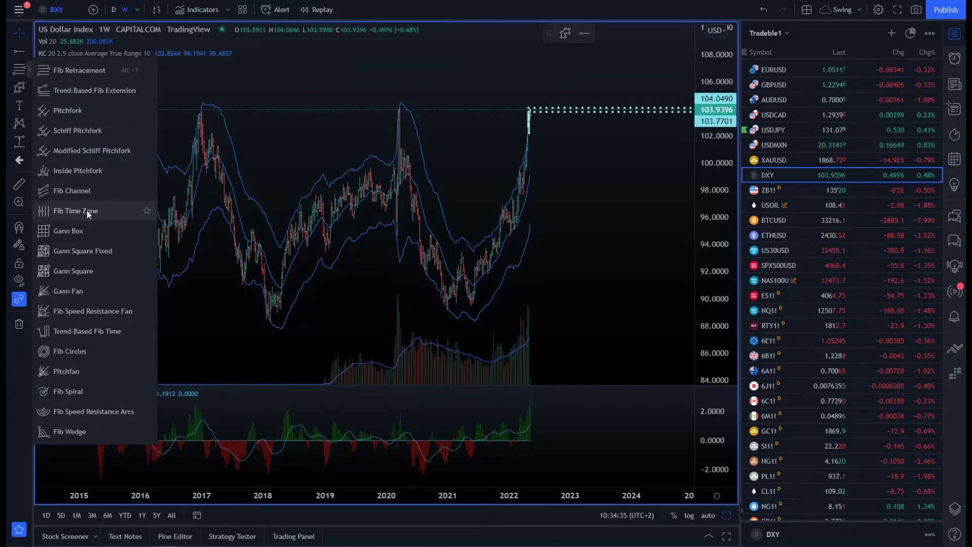
click(110, 332)
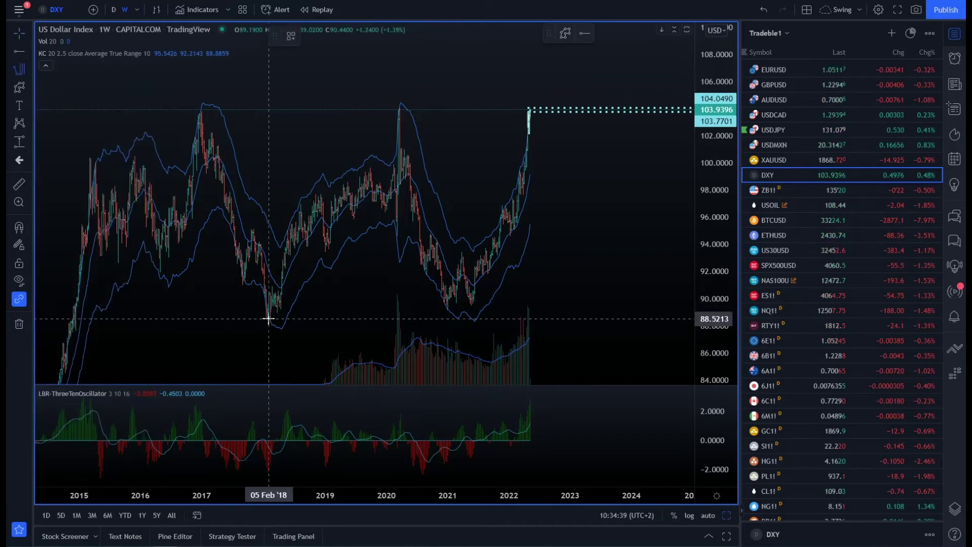
click(269, 318)
click(402, 104)
key(Escape)
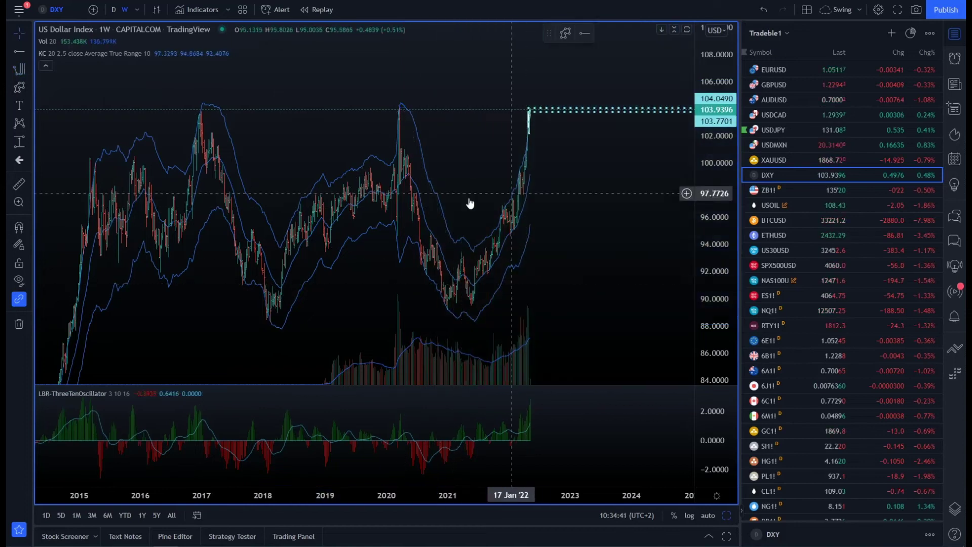
Step: Draw a trend-based Fib extension from the February 2018 low at about 88.37 to the March 2020 high at about 104.29, then to about 89.22 in April 2022
click(30, 71)
click(30, 69)
click(30, 71)
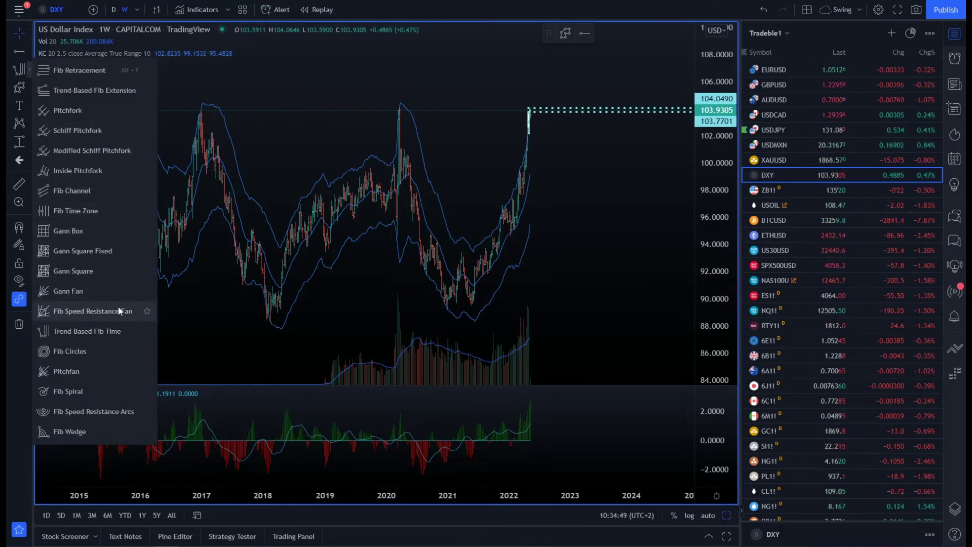
click(89, 91)
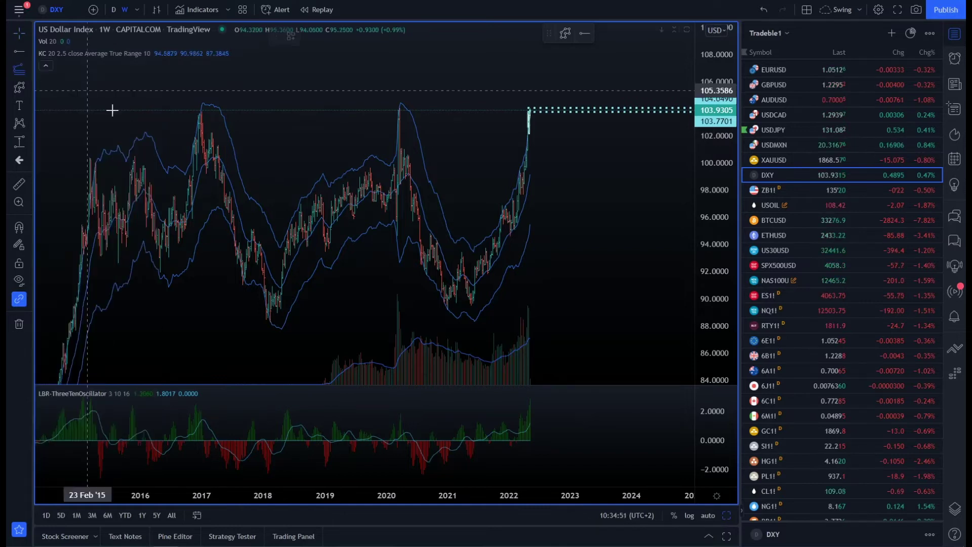
click(269, 321)
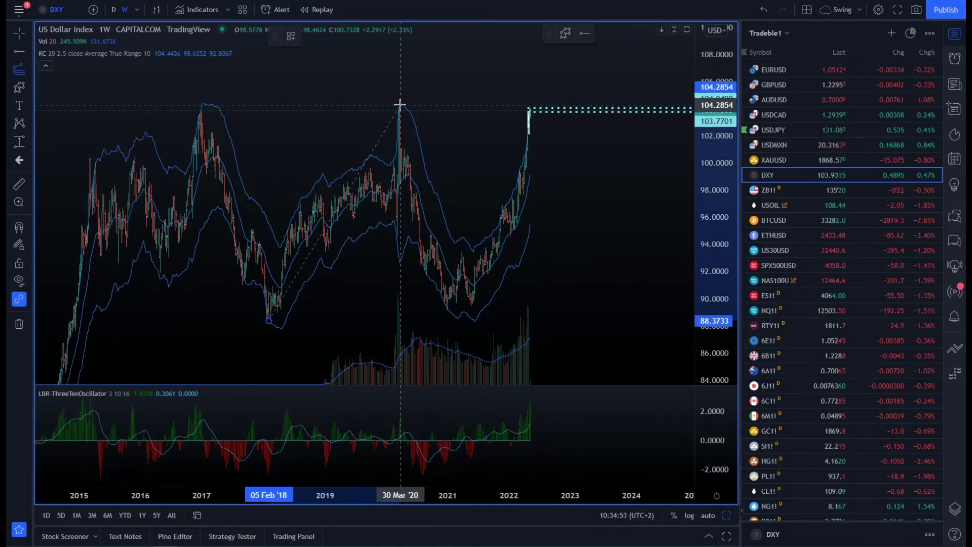
click(400, 105)
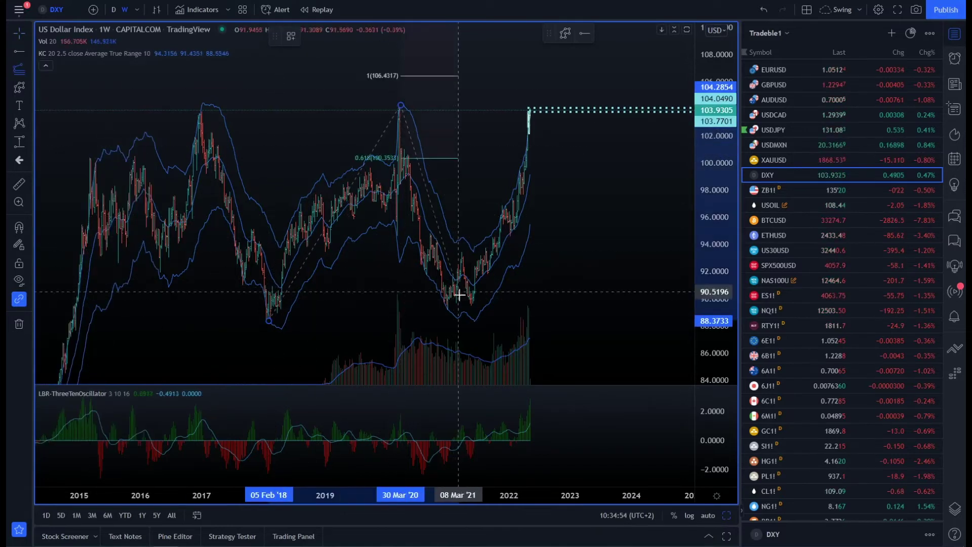
click(527, 307)
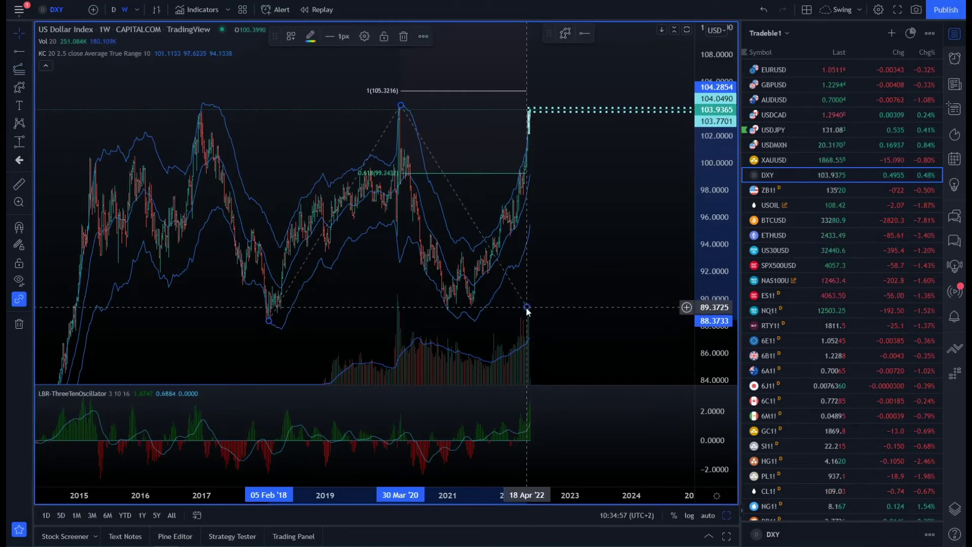
drag(526, 307, 527, 309)
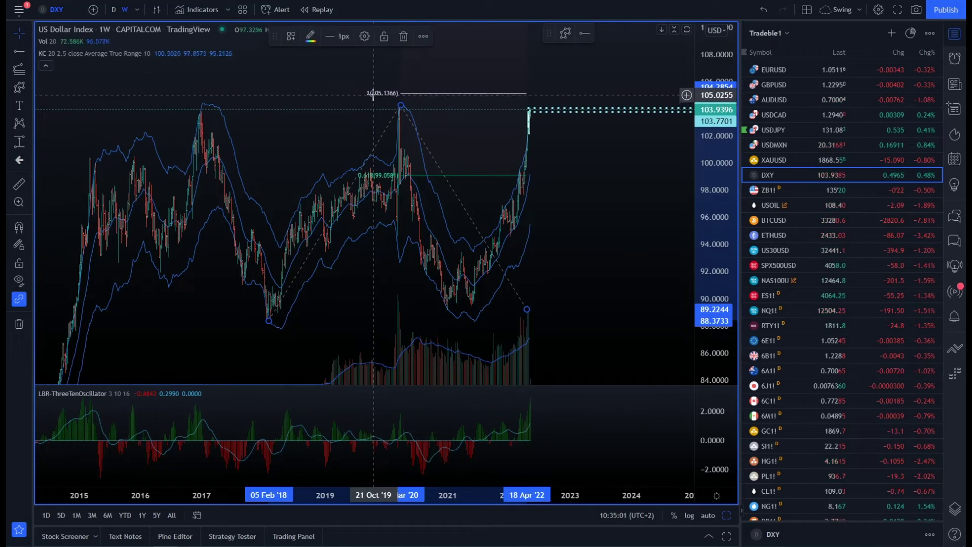
Step: Review the Fib extension's 1 and 1.618 targets on weekly DXY and restore the four-chart layout
drag(457, 64, 462, 213)
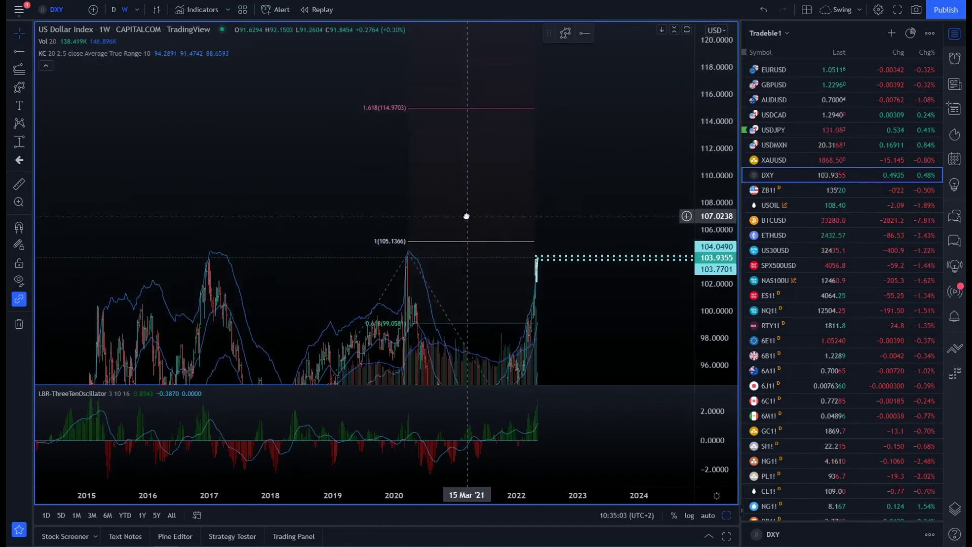
drag(278, 250, 386, 75)
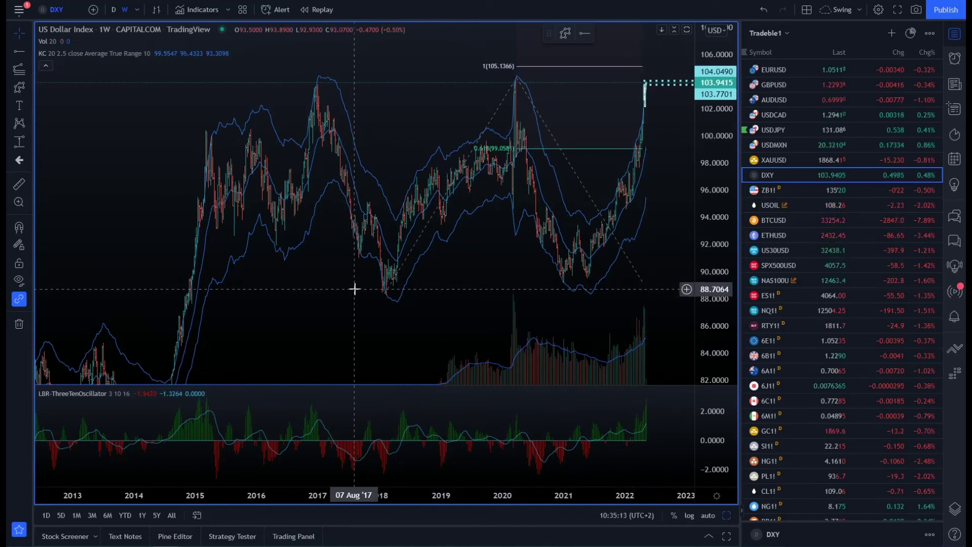
drag(592, 131, 589, 135)
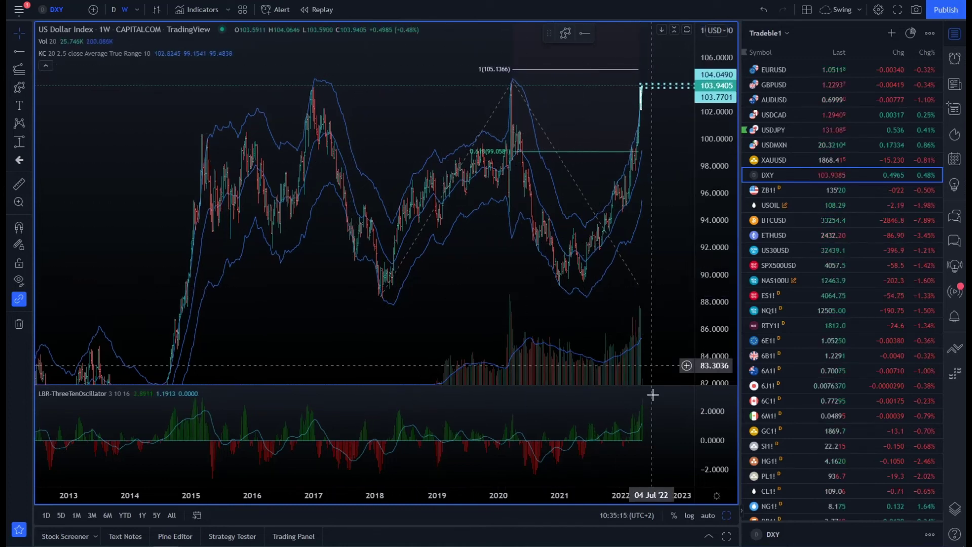
click(726, 513)
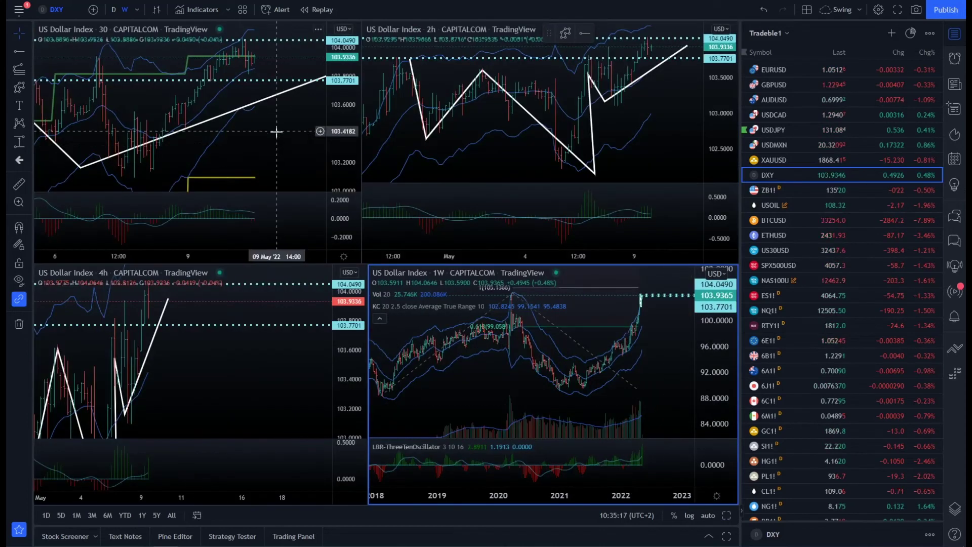
click(294, 164)
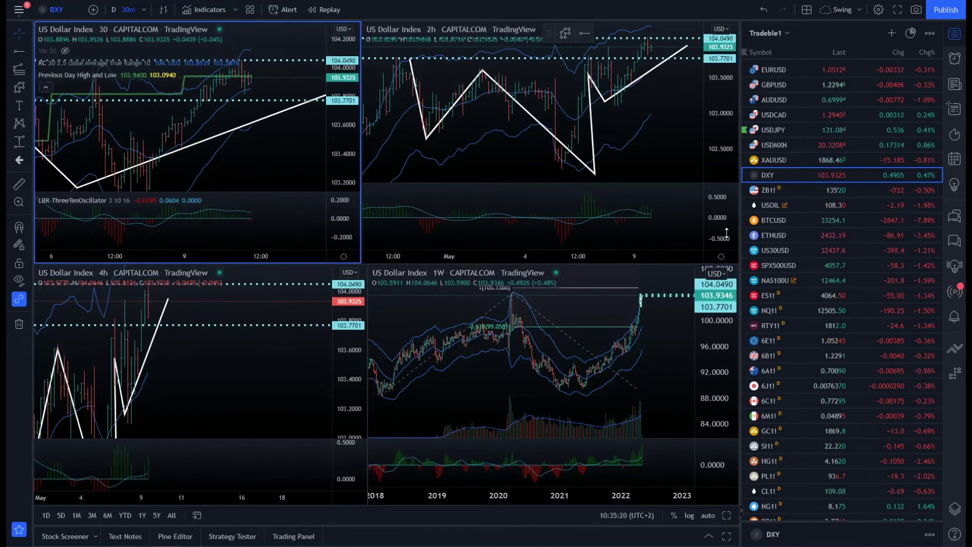
Step: Load USOIL into the charts, set its weekly chart to the daily timeframe and enlarge that chart
click(800, 205)
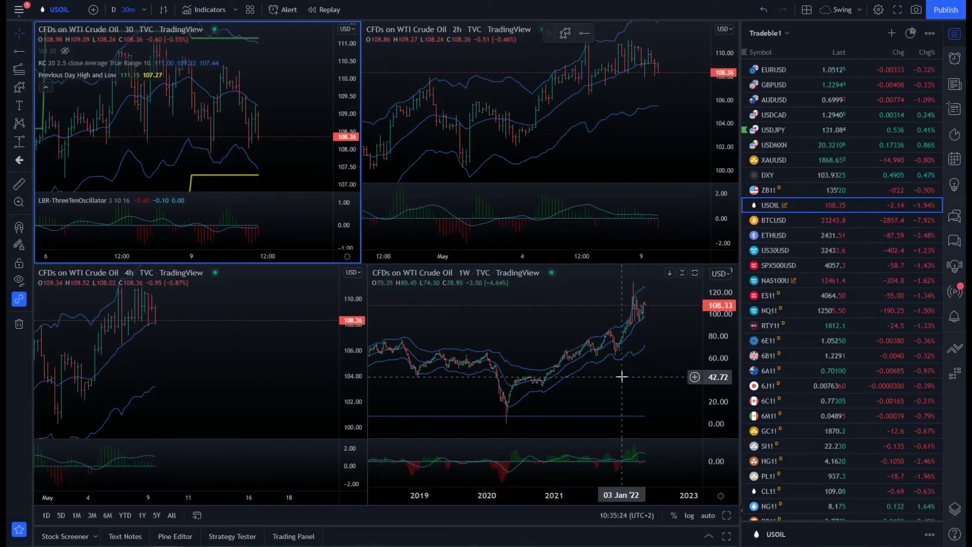
click(622, 377)
click(114, 9)
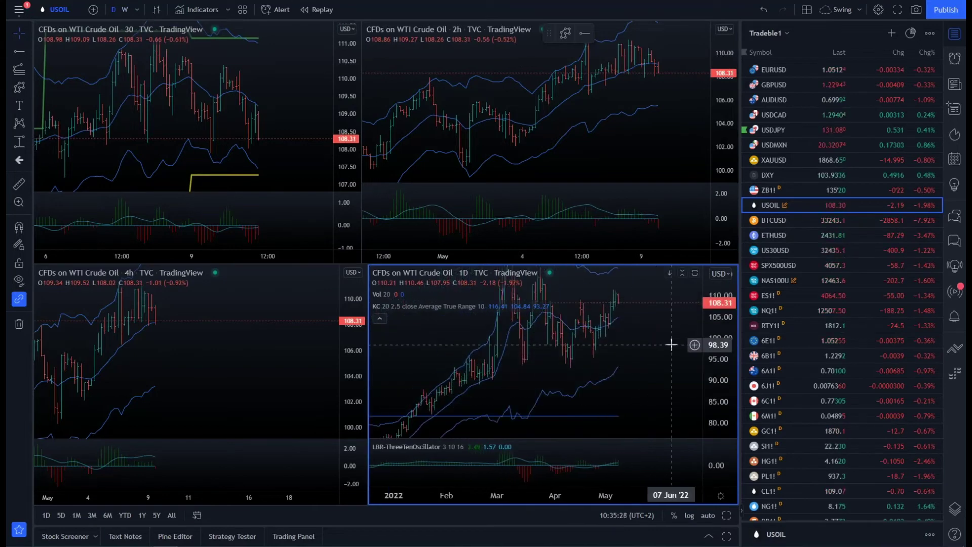
key(alt+Return)
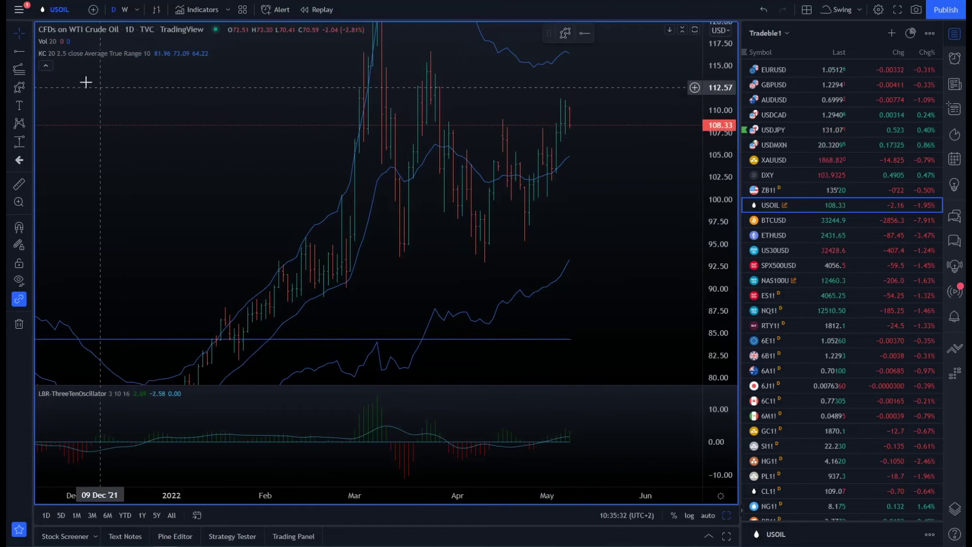
click(31, 52)
click(66, 52)
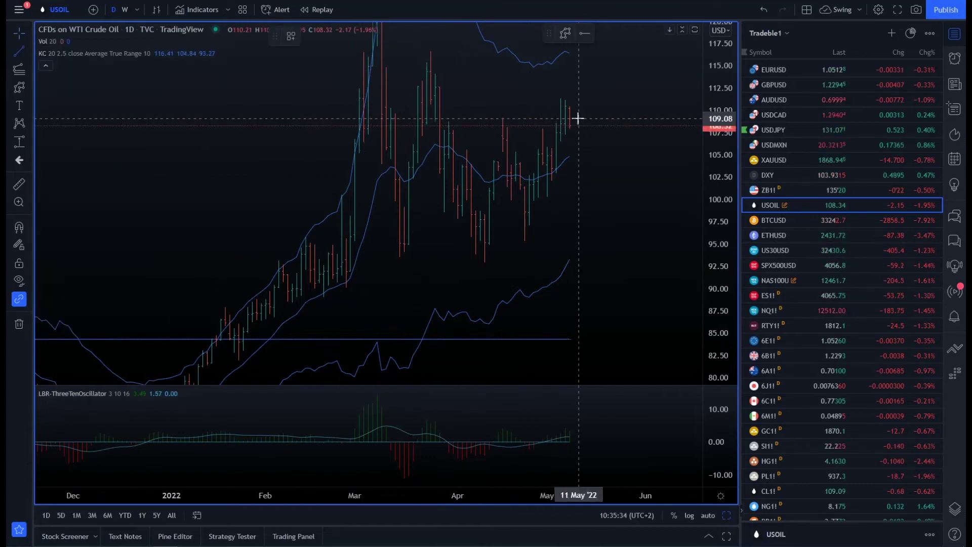
scroll(555, 148, up, 2)
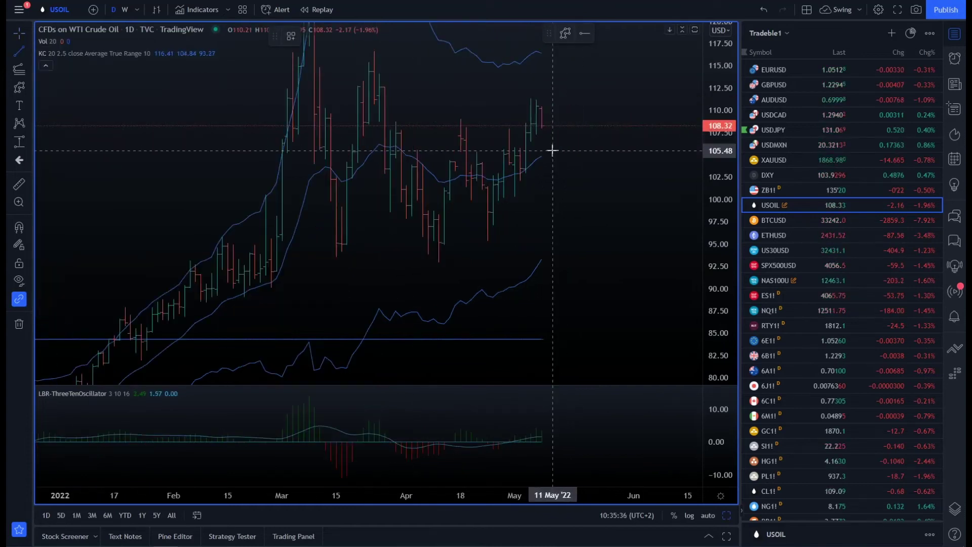
Step: Place a fixed-range volume profile on the USOIL daily chart from the early-March 2022 peak to the latest bar
drag(224, 103, 143, 171)
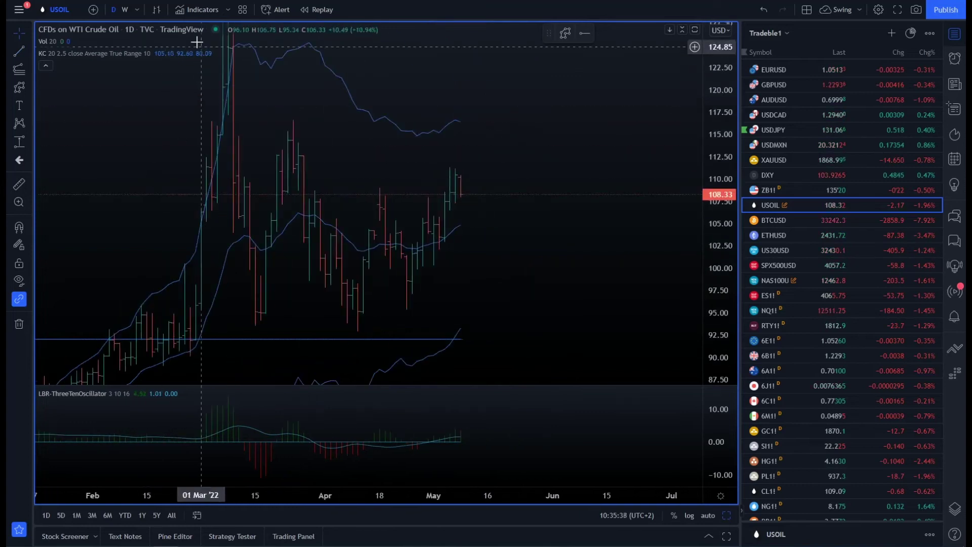
click(188, 12)
click(335, 235)
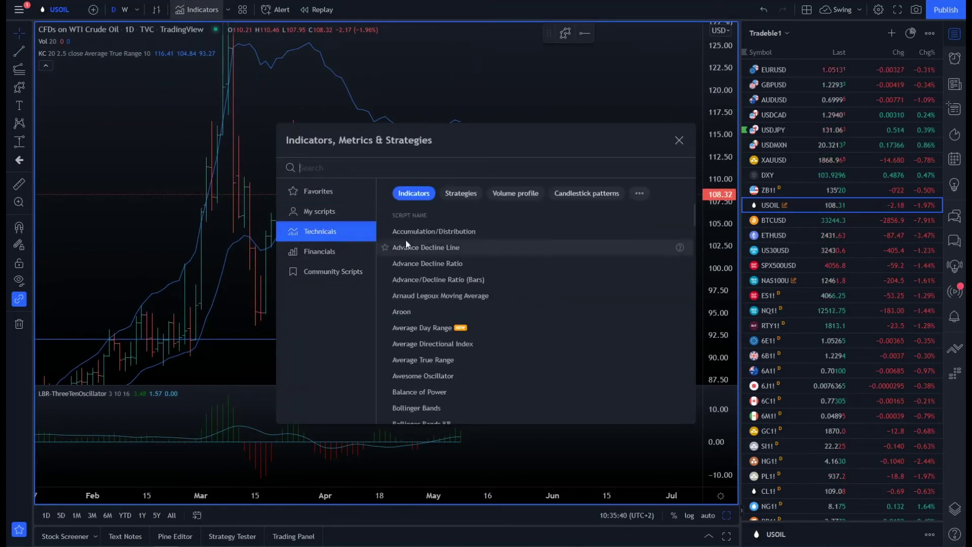
click(504, 194)
click(677, 144)
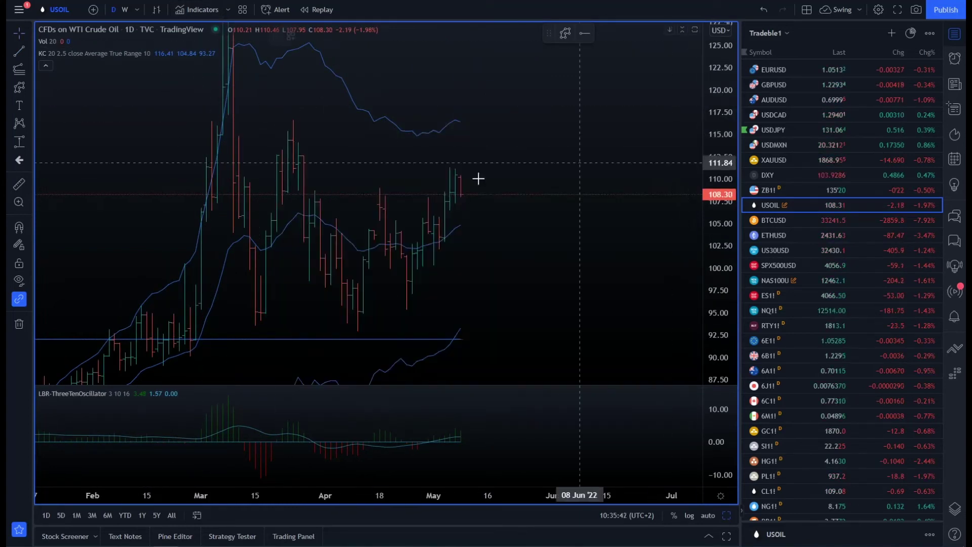
click(228, 215)
click(461, 237)
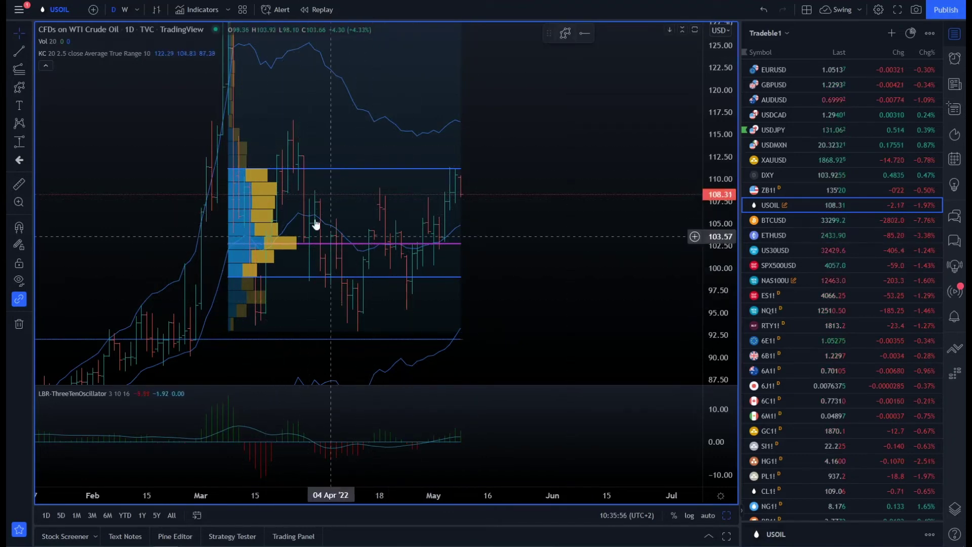
Step: Trace USOIL's daily swings since the March 2022 peak with a path through about 127, 94, 114, 93, 108, 96 and 111
drag(718, 176, 719, 255)
double_click(234, 82)
click(621, 119)
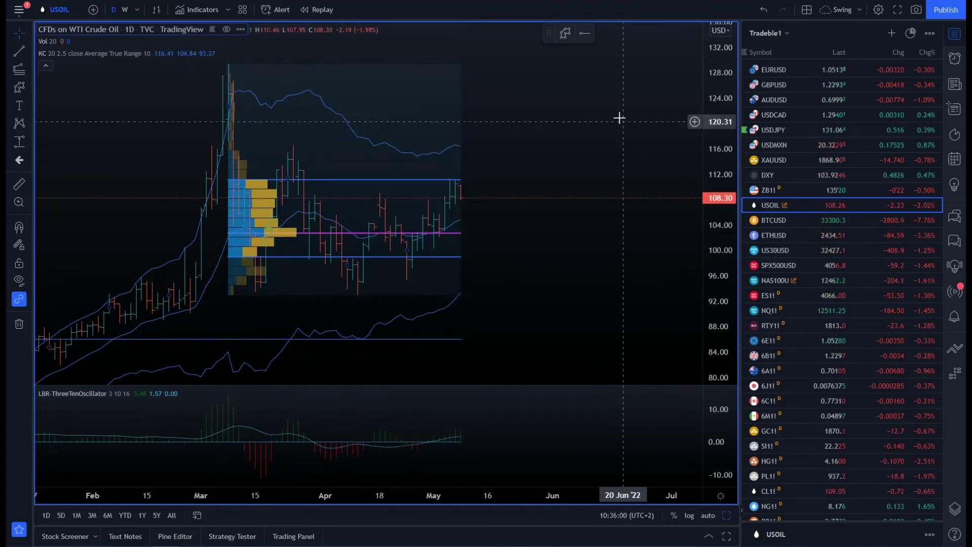
click(565, 33)
click(234, 77)
click(266, 289)
click(352, 293)
click(374, 198)
click(401, 276)
click(467, 182)
click(487, 107)
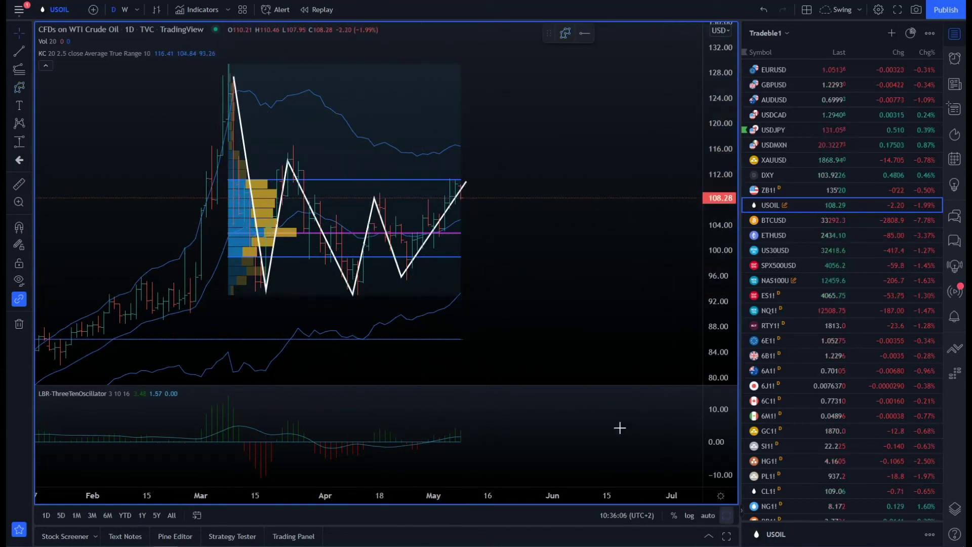
Step: Restore the four-chart layout and draw a rising trend line under USOIL's recent 4-hour lows, ending at about 108.27 on 9 May
click(726, 515)
scroll(297, 193, down, 5)
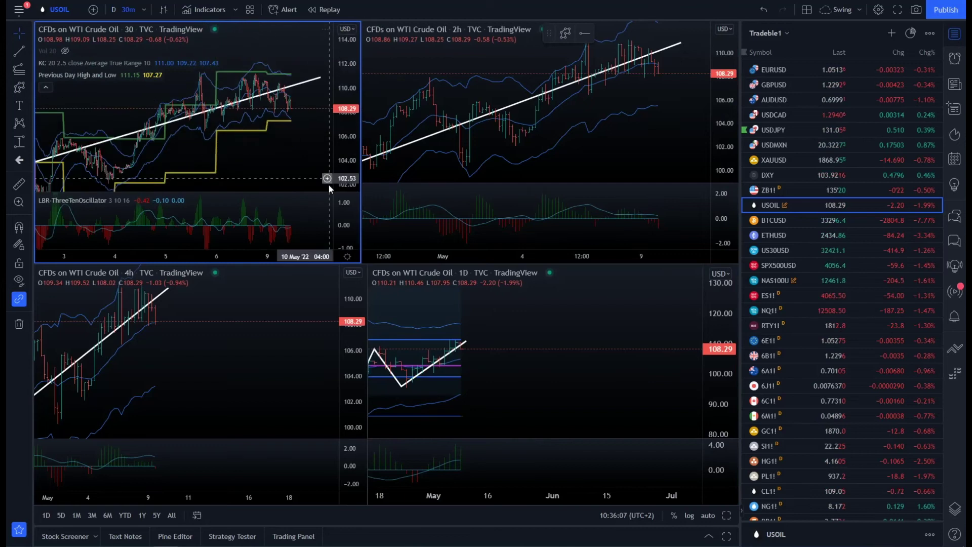
click(251, 380)
drag(252, 379, 258, 386)
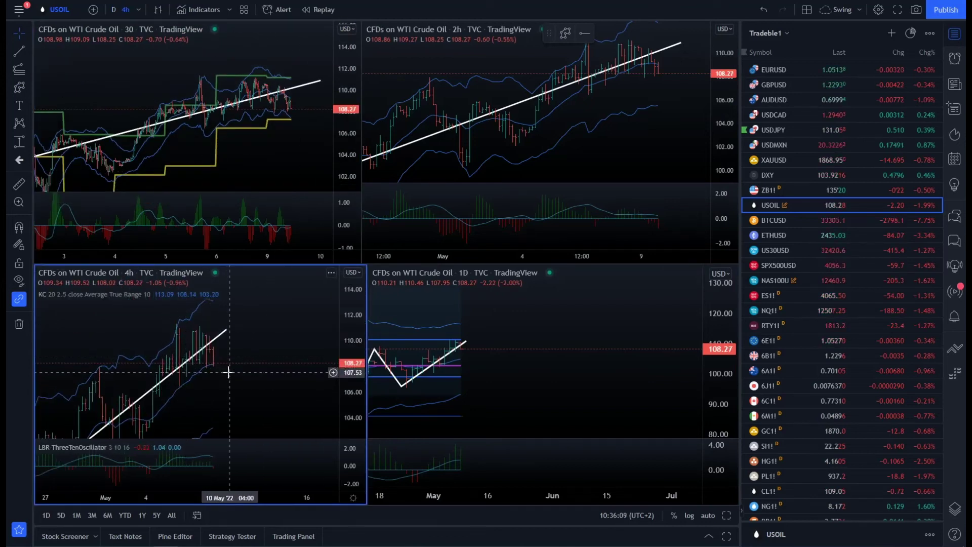
click(180, 386)
click(223, 363)
Step: Draw a slightly falling trend line across USOIL's recent 4-hour highs, ending at about 110.74 on 9 May
click(19, 51)
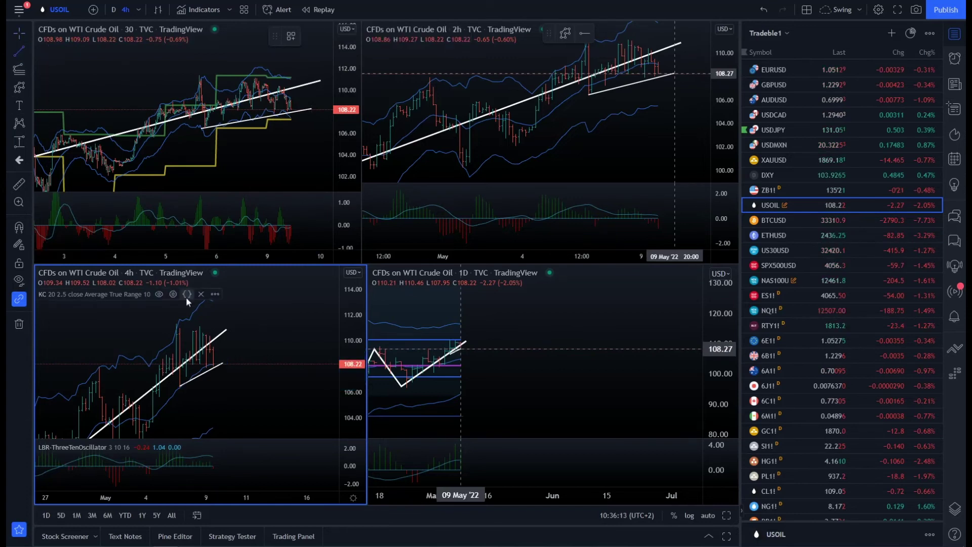
click(176, 326)
click(223, 332)
click(254, 375)
Step: Examine the converging trend lines on the 4-hour USOIL chart against the April price swings and the levels above and below
scroll(254, 386, down, 3)
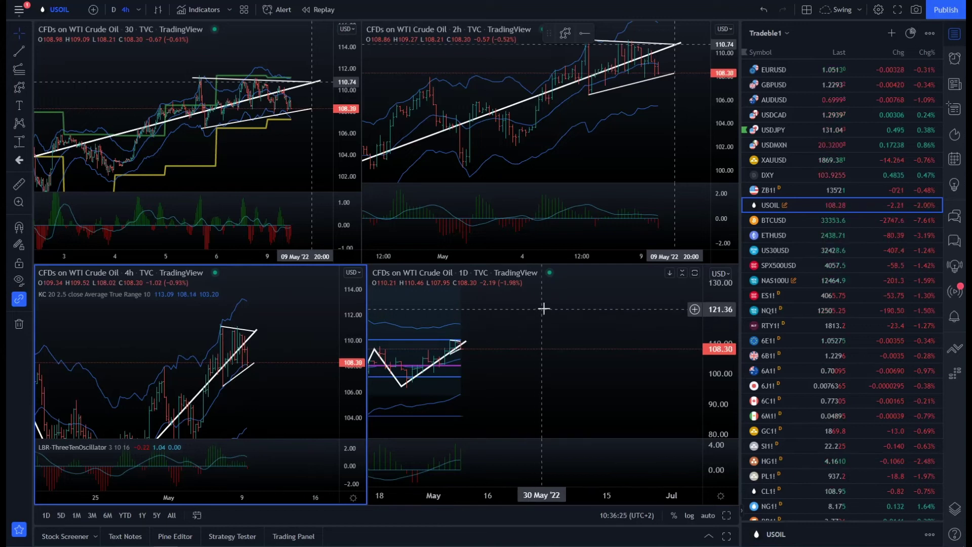
scroll(277, 405, down, 2)
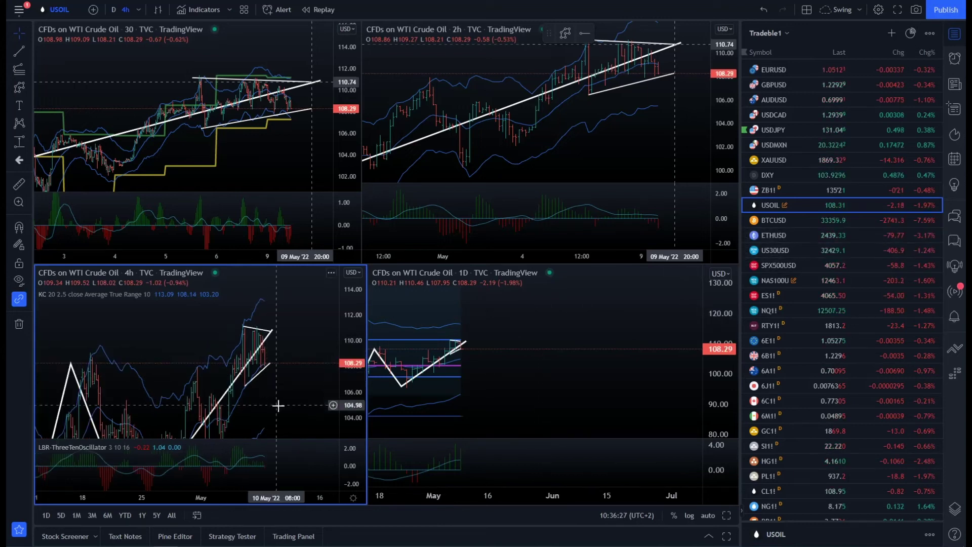
drag(278, 406, 276, 365)
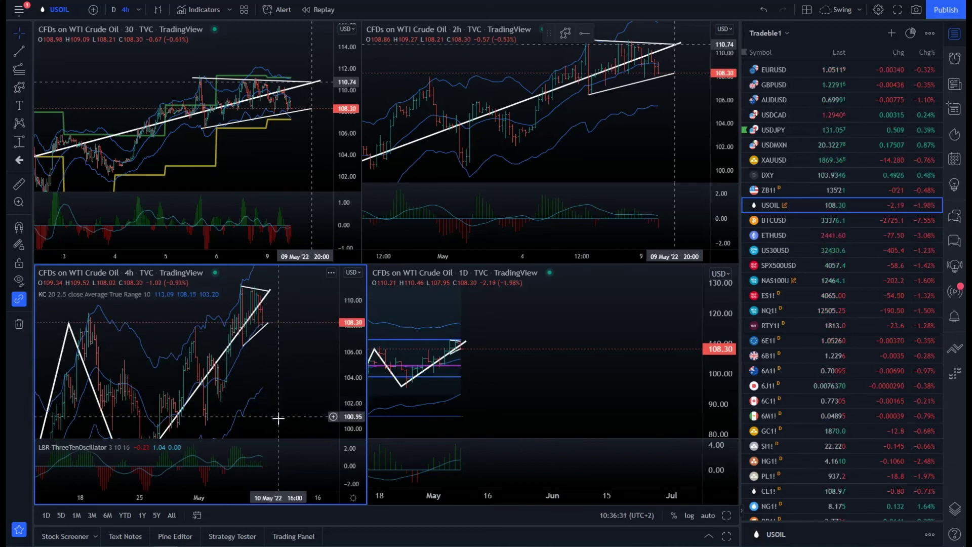
drag(282, 407, 292, 420)
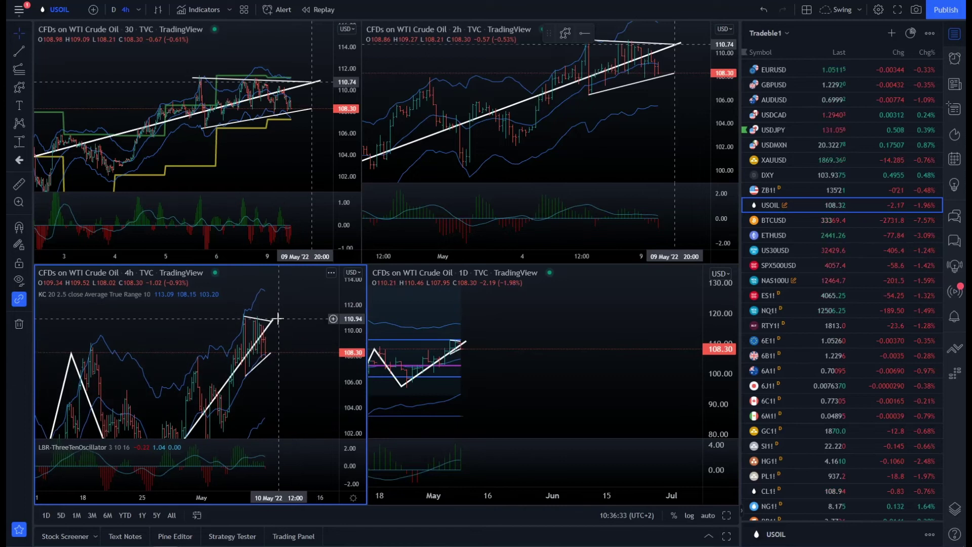
drag(285, 301, 278, 337)
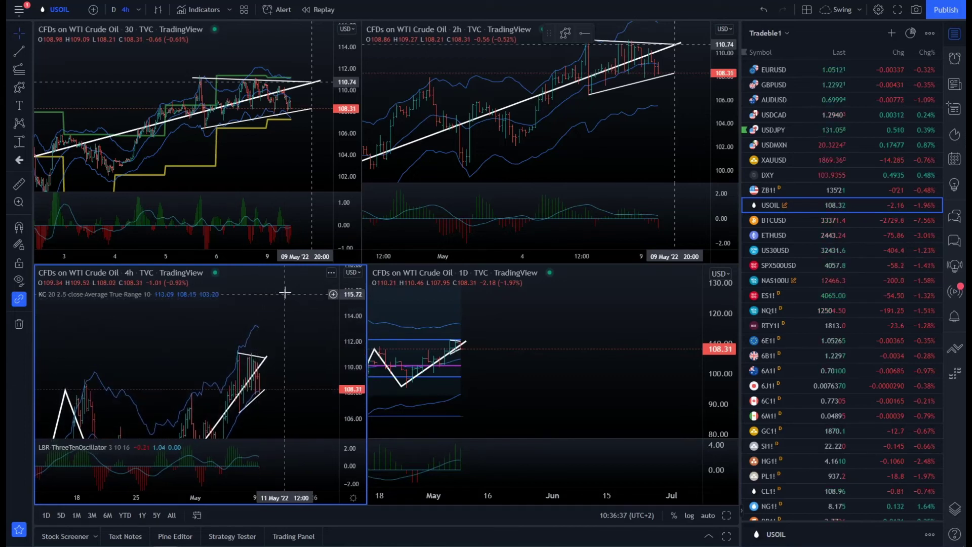
Step: Load BTCUSD into the charts and examine the marked yellow range and the earlier April price action on the 4-hour chart
click(827, 220)
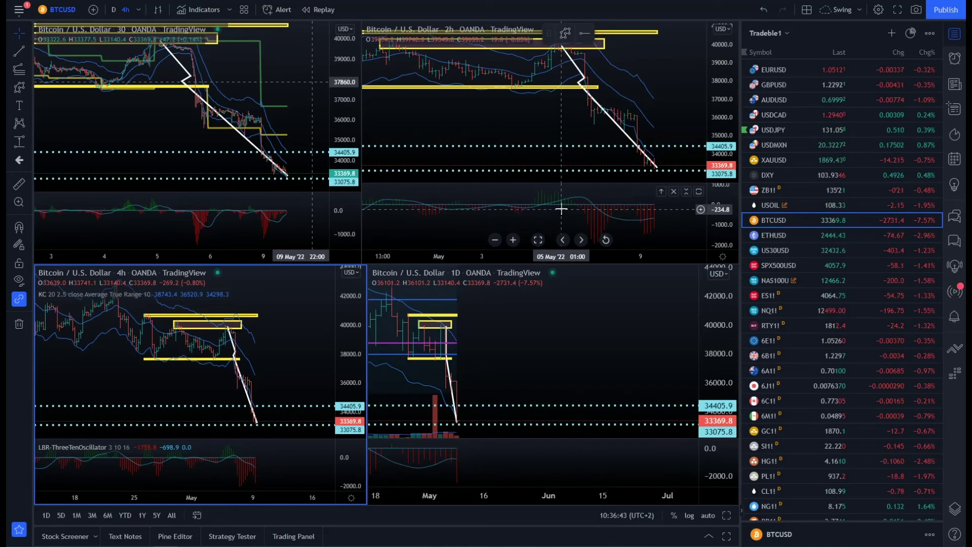
click(229, 328)
scroll(162, 374, down, 3)
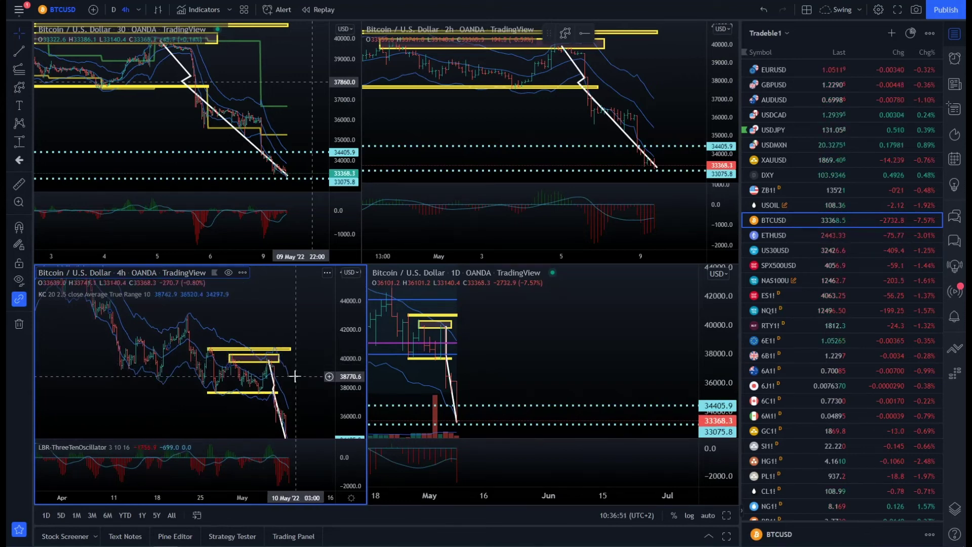
click(265, 362)
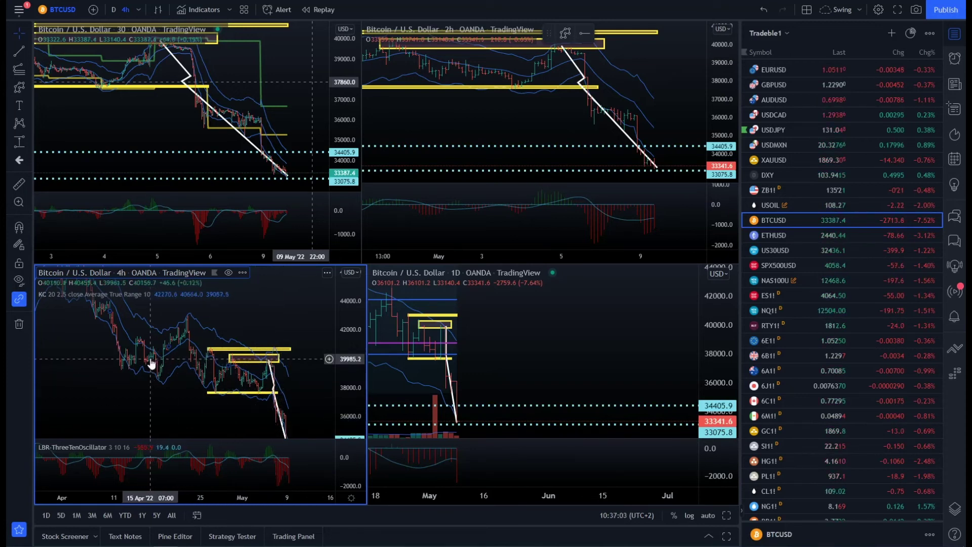
Step: Move the dotted support line on the BTCUSD daily chart to the January 2022 low at 33047.1 and review the support levels beneath it
click(536, 347)
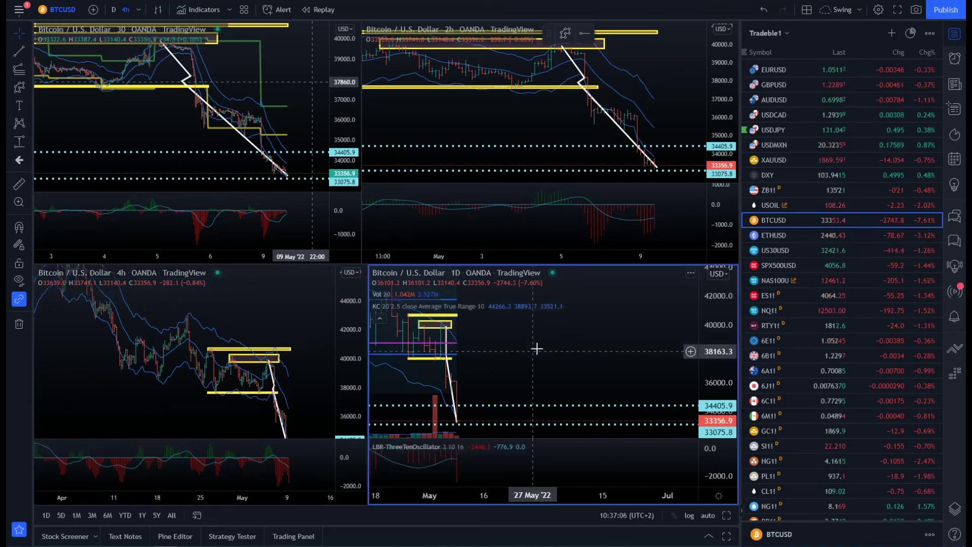
scroll(598, 341, down, 5)
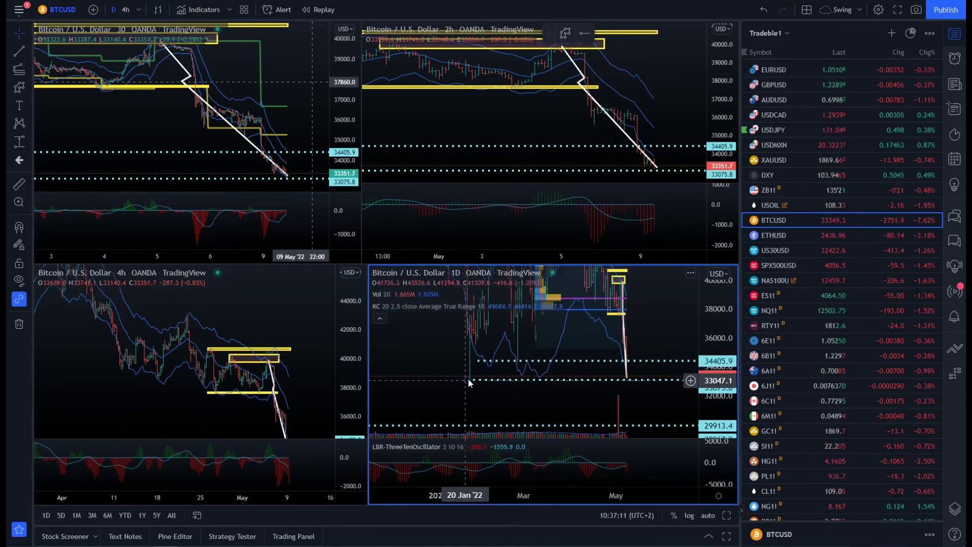
drag(477, 381, 469, 380)
drag(716, 397, 716, 386)
drag(582, 397, 584, 378)
drag(509, 380, 517, 327)
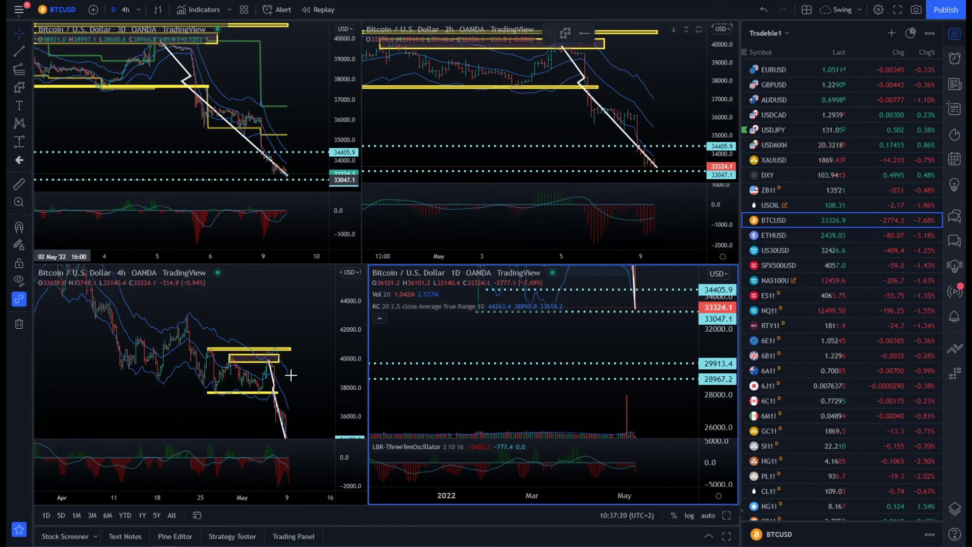
drag(586, 377, 599, 371)
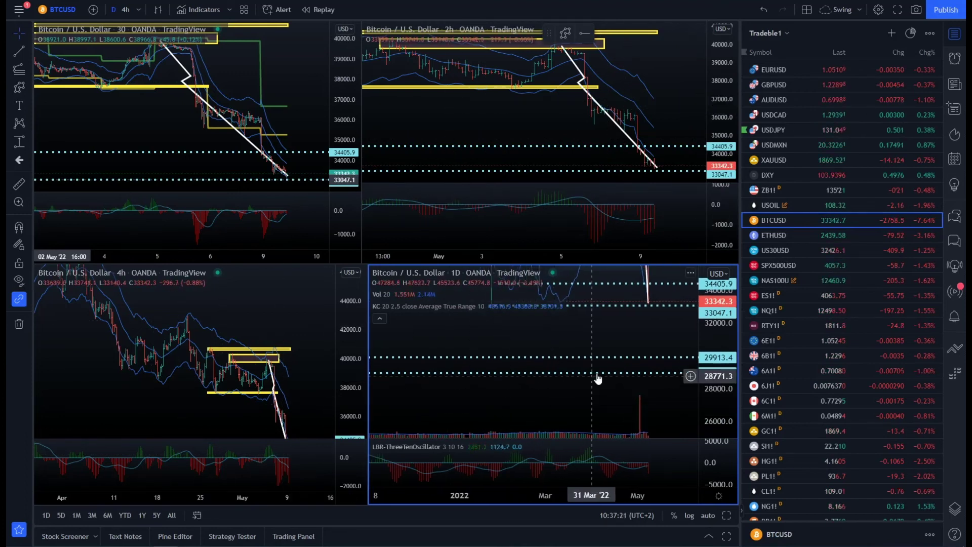